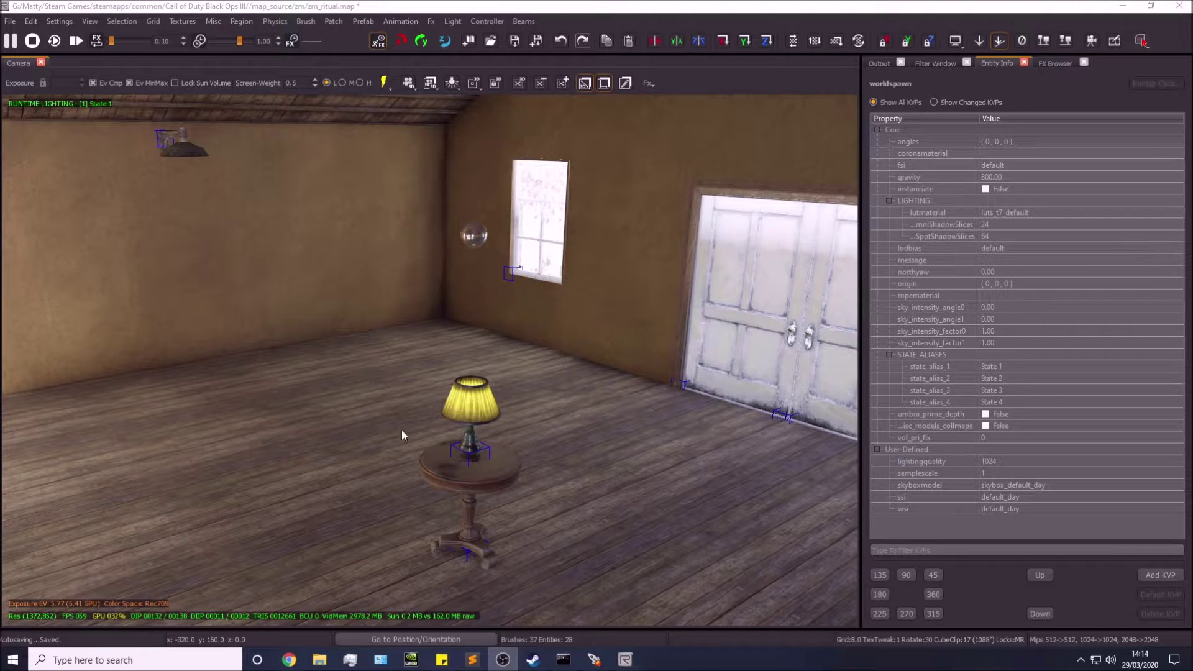
Bring the camera in on the table lamp and end table, leaving nothing selected.
ctrl+right_drag(412, 435, 411, 434)
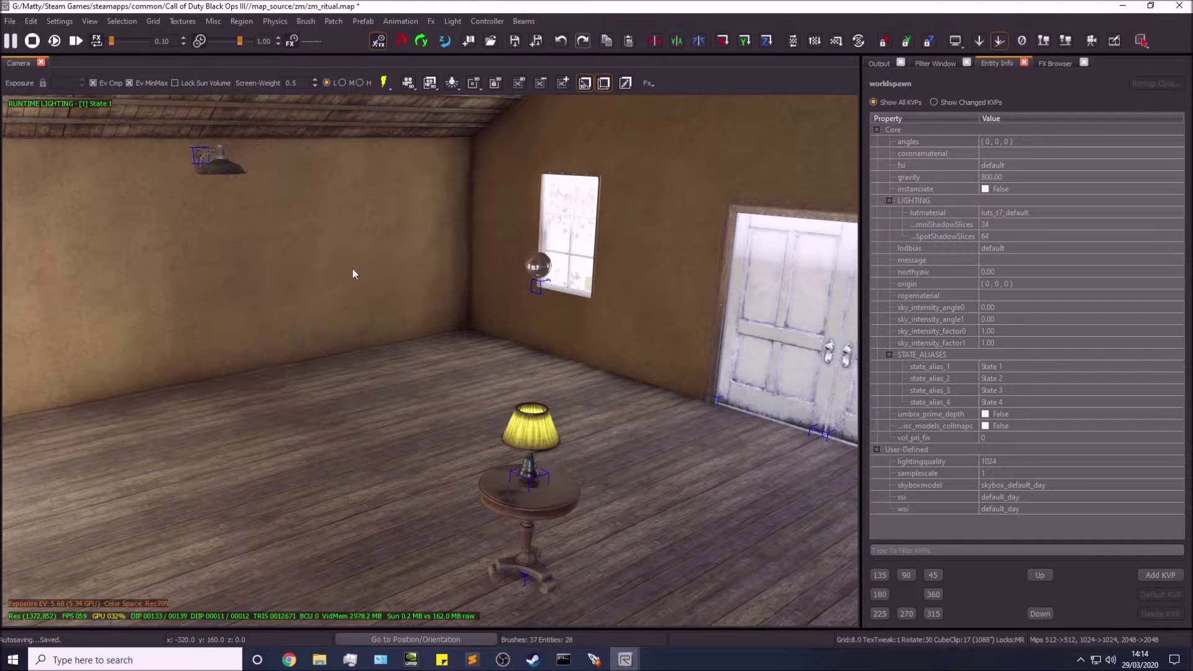
mouse_move(430, 363)
right_down()
mouse_move(442, 395)
mouse_move(430, 364)
right_up()
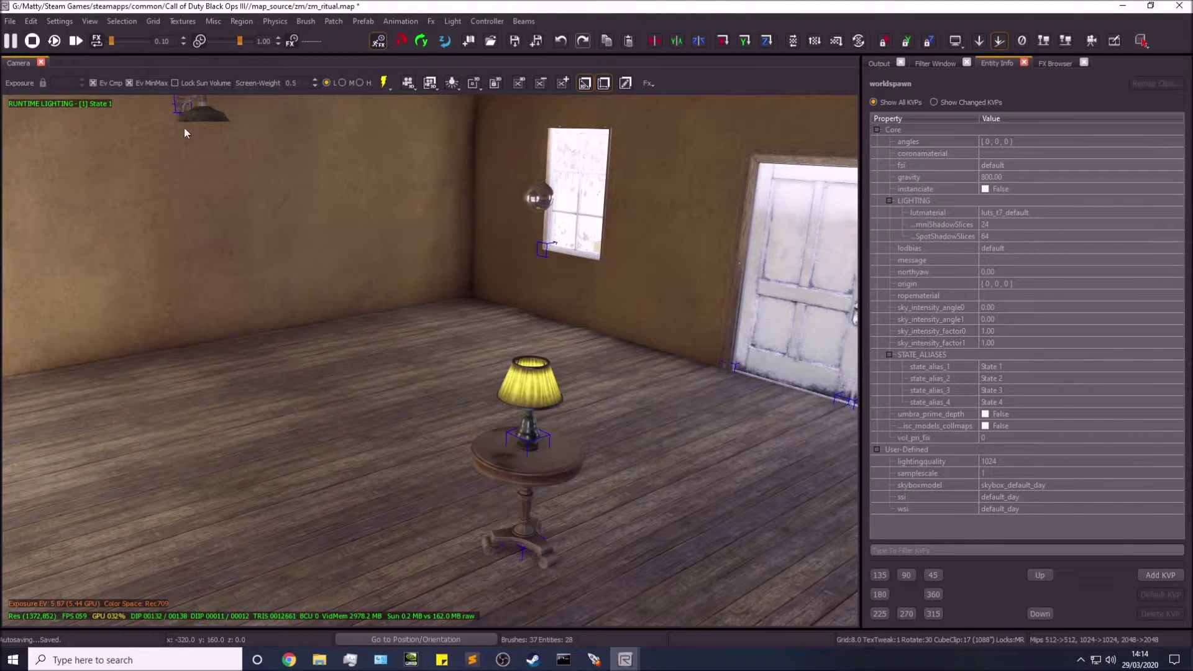
shift+click(201, 115)
key(Escape)
shift+click(519, 392)
shift+click(511, 473)
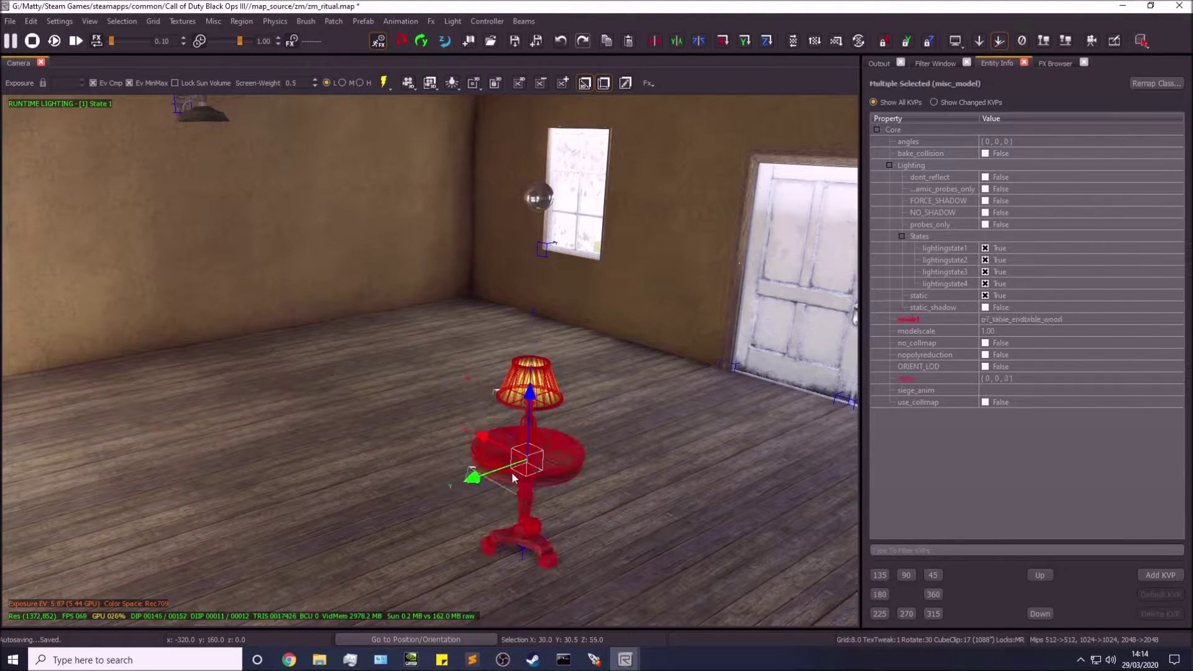
key(Escape)
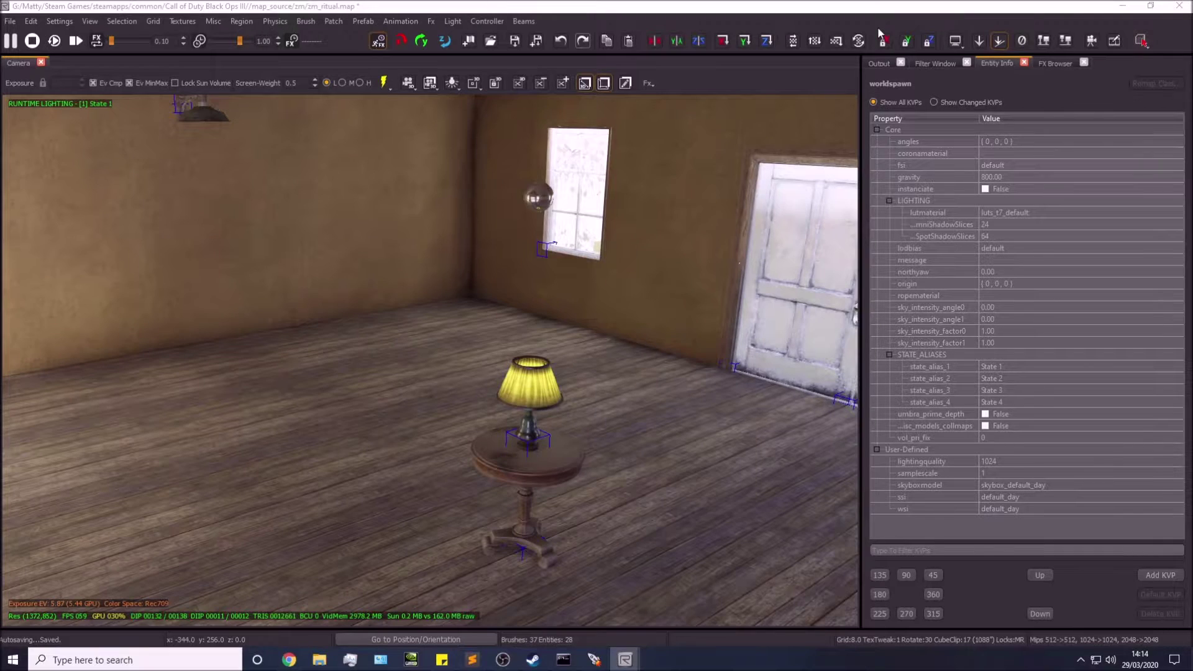
Find the 'light' entity in the Entity Browser and place one at the end table.
click(877, 27)
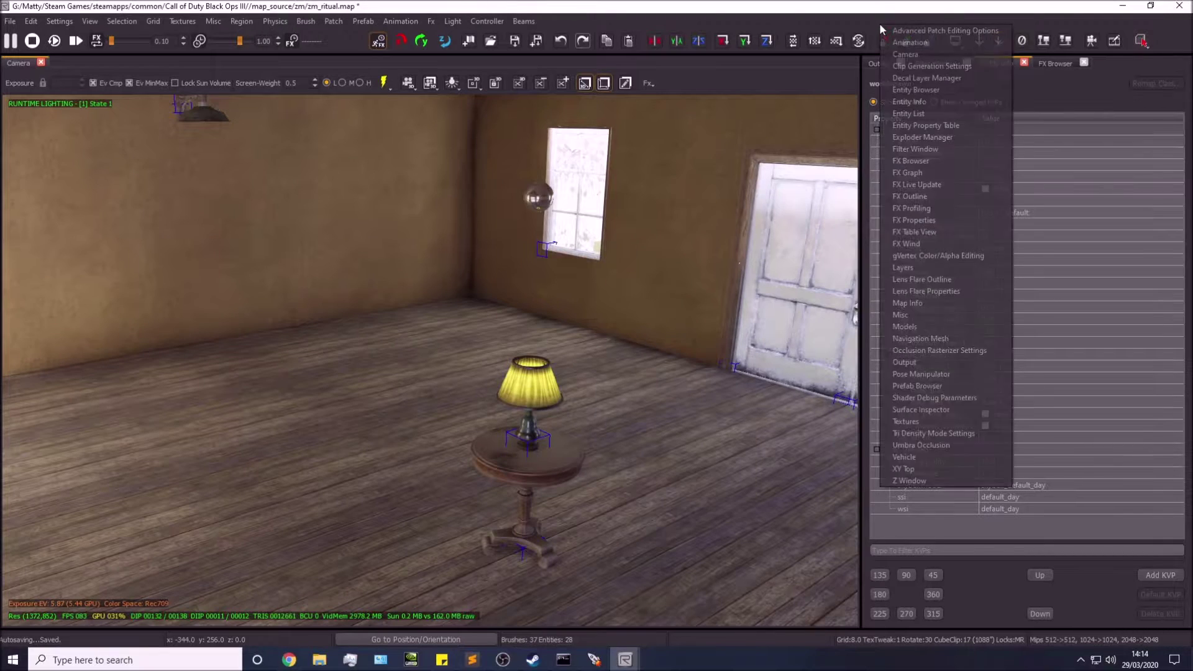
click(908, 89)
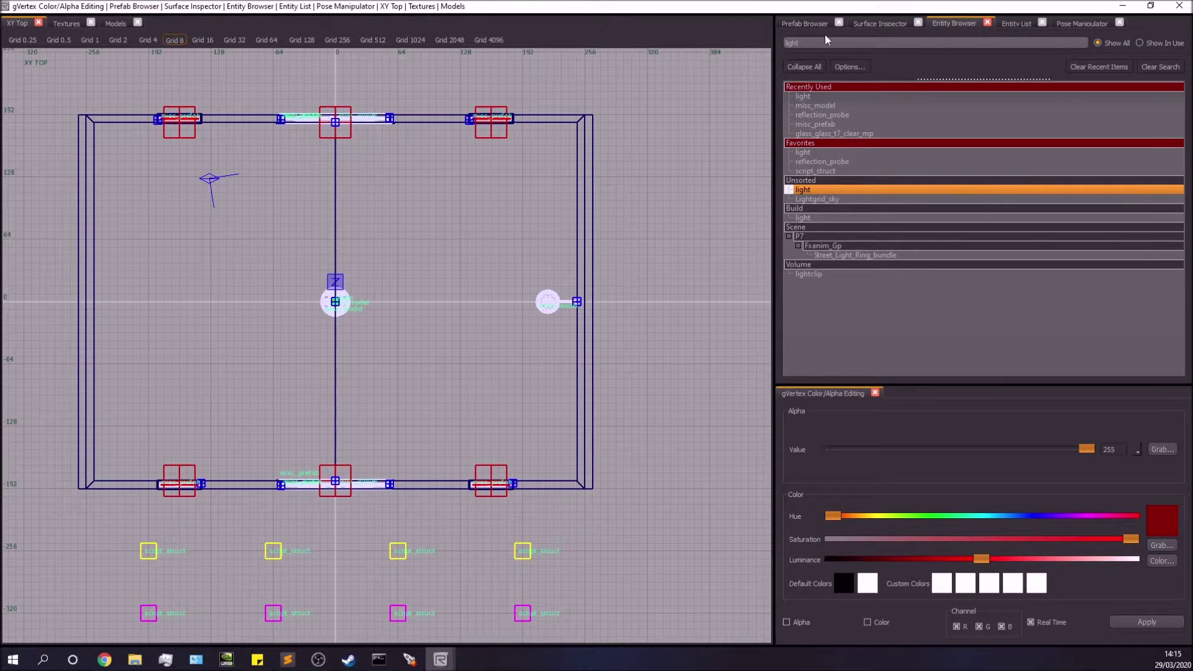
click(817, 41)
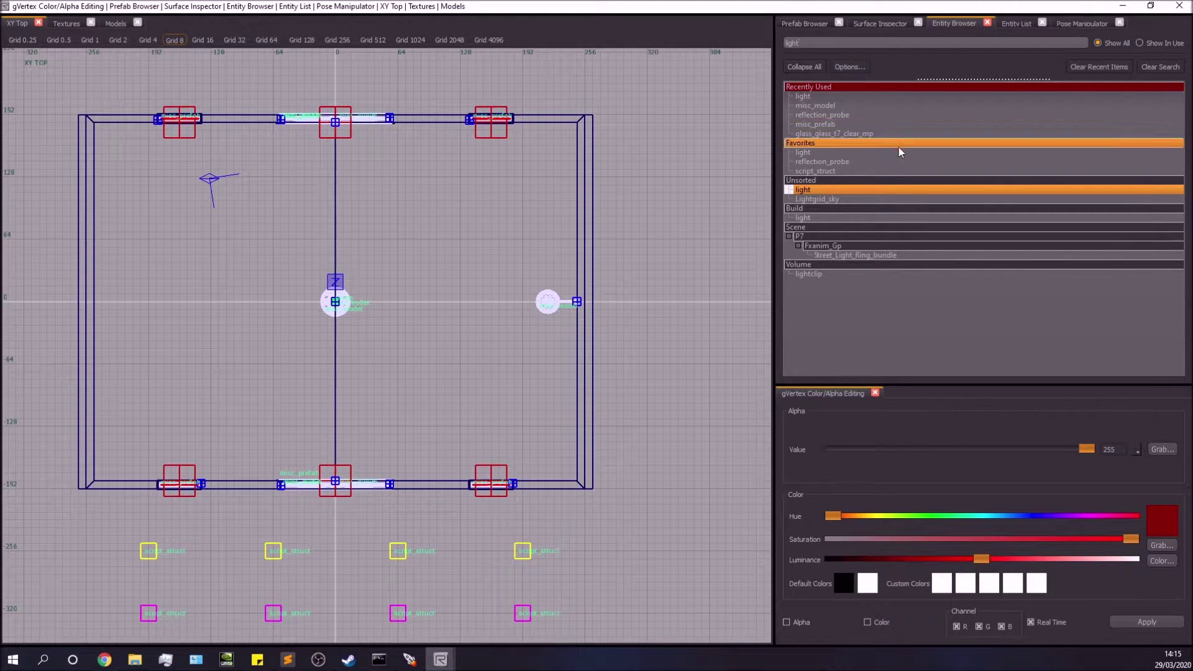
click(826, 192)
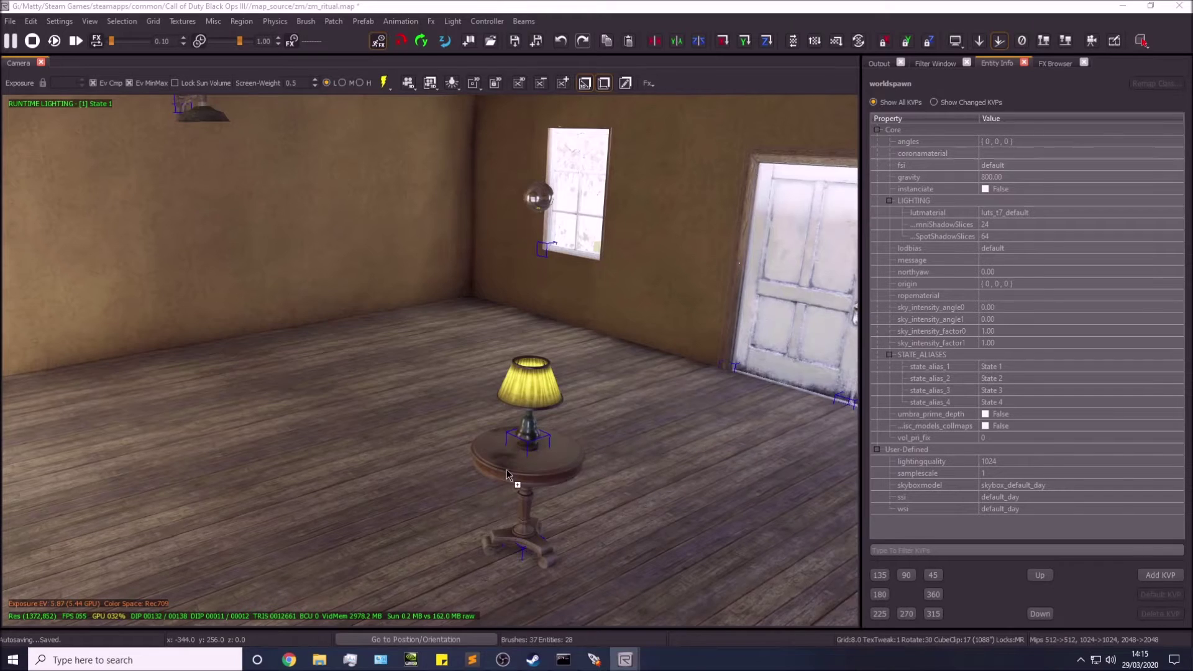
click(506, 469)
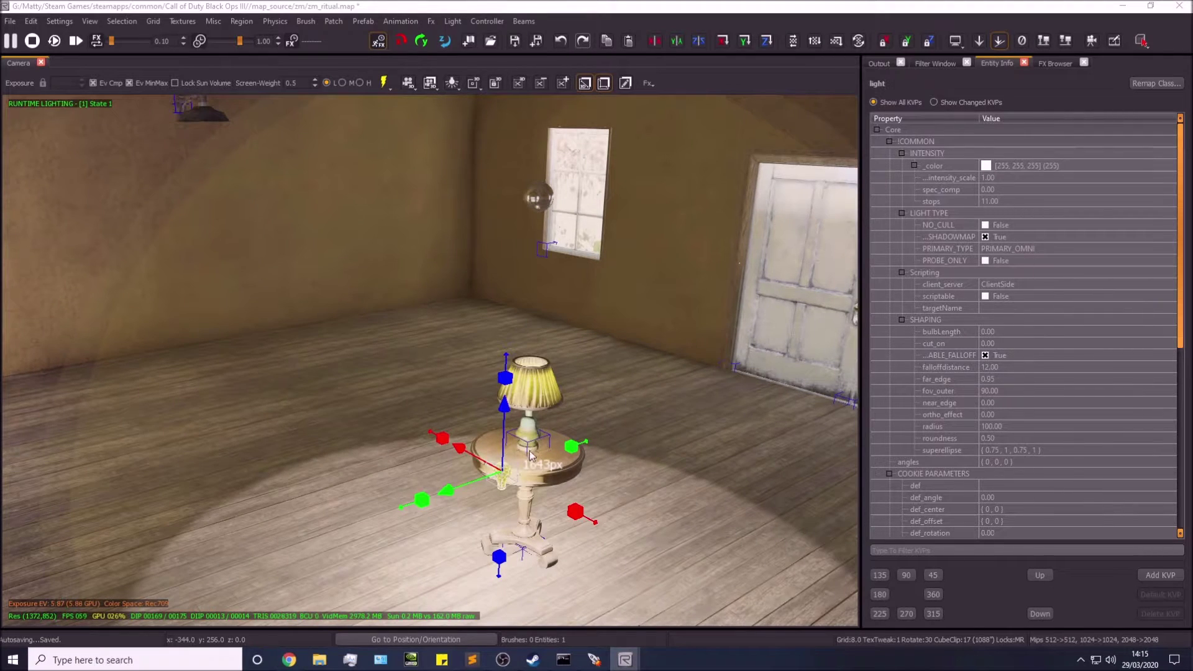
right_click(671, 466)
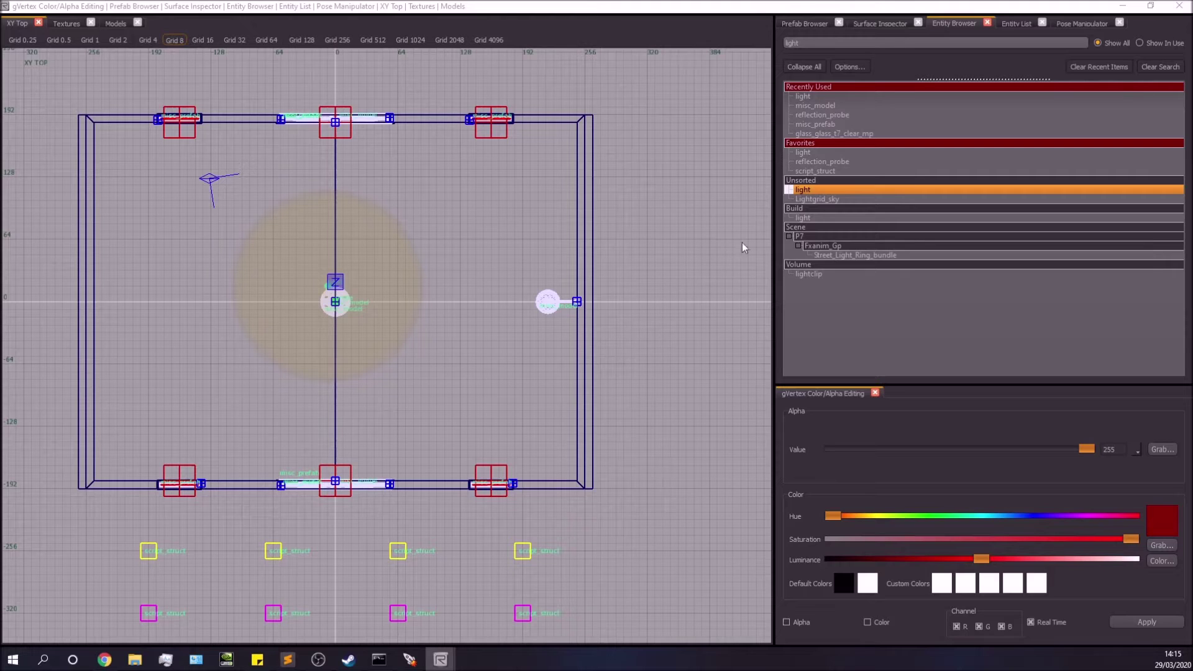
right_click(812, 190)
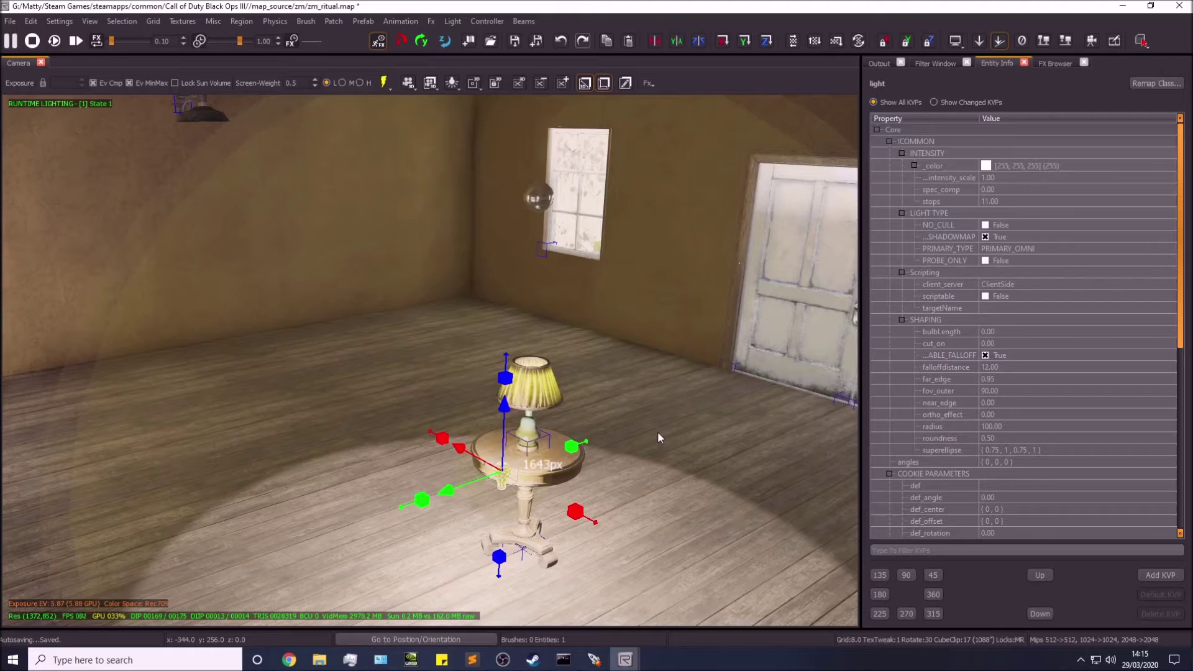
right_click(657, 431)
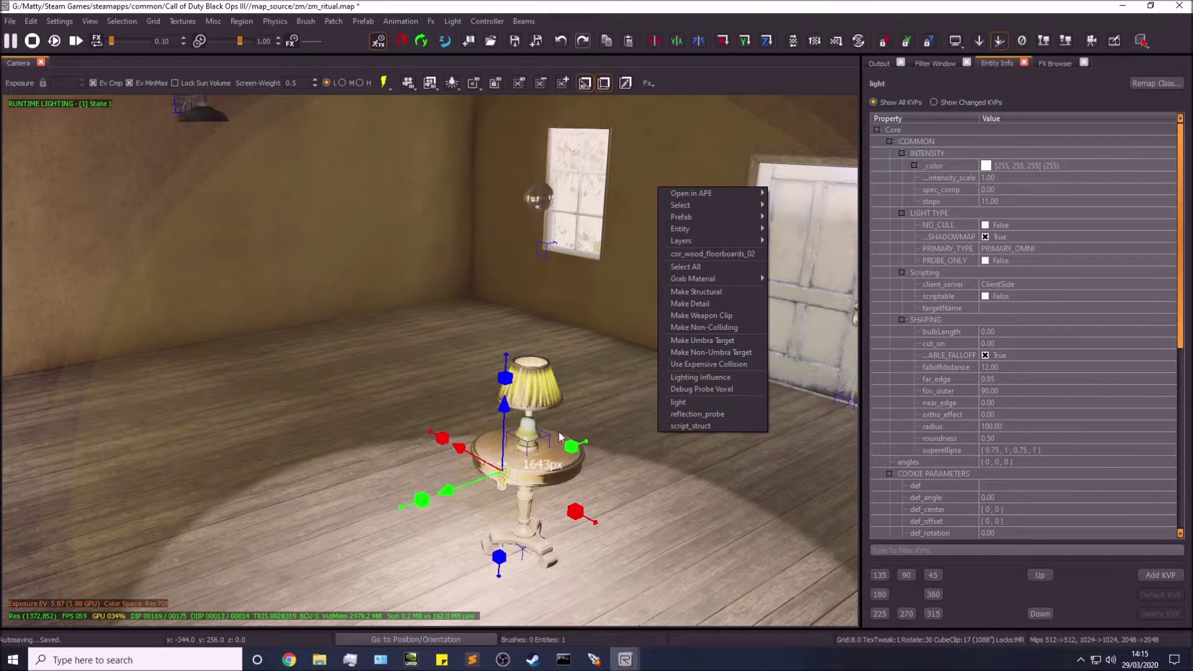
click(479, 463)
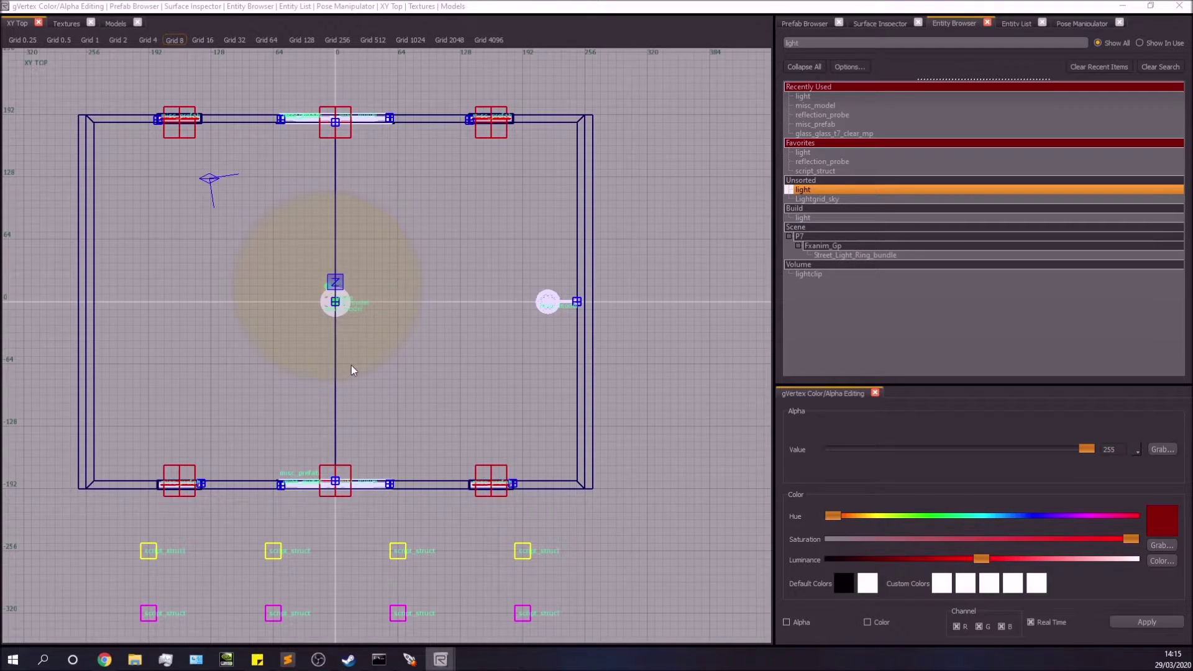
In the XZ Front view, raise the new light up into the lamp's bulb.
scroll(349, 263, up, 6)
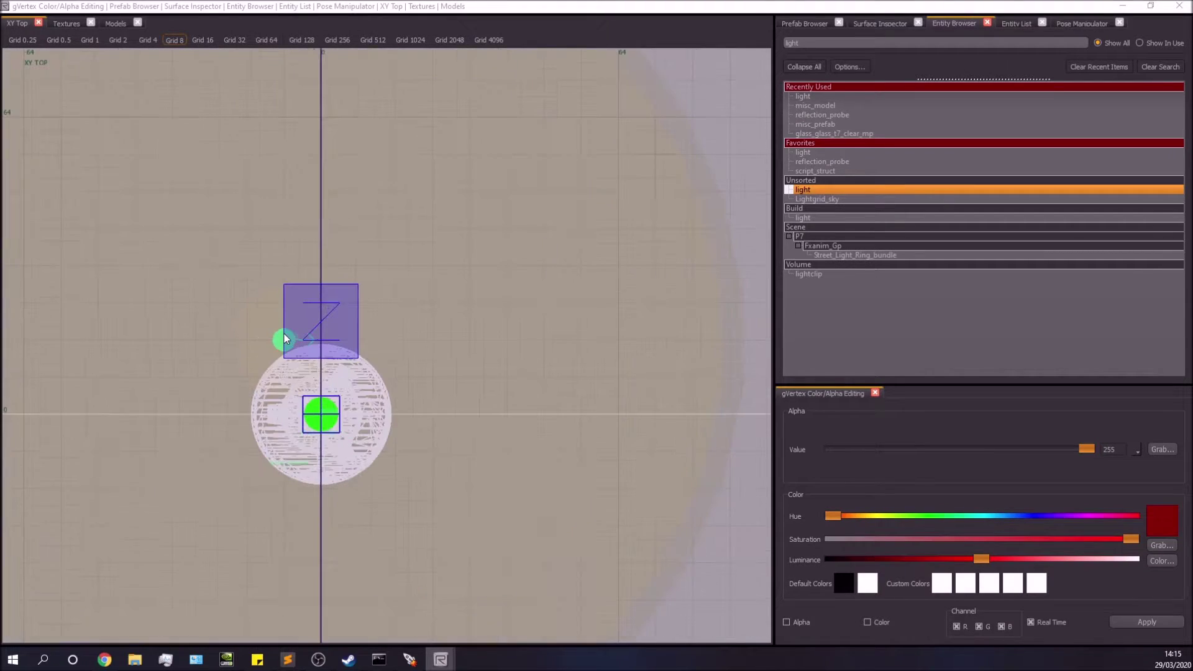
key(ctrl+Tab)
scroll(379, 366, up, 3)
drag(391, 349, 394, 173)
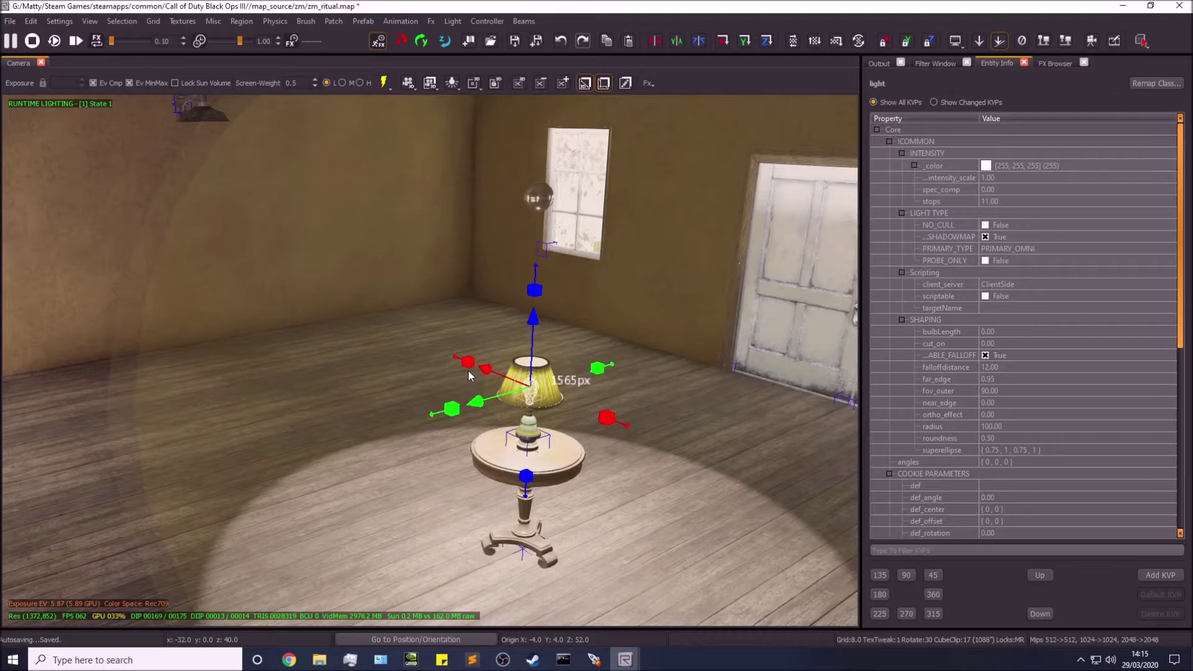
right_drag(468, 370, 479, 382)
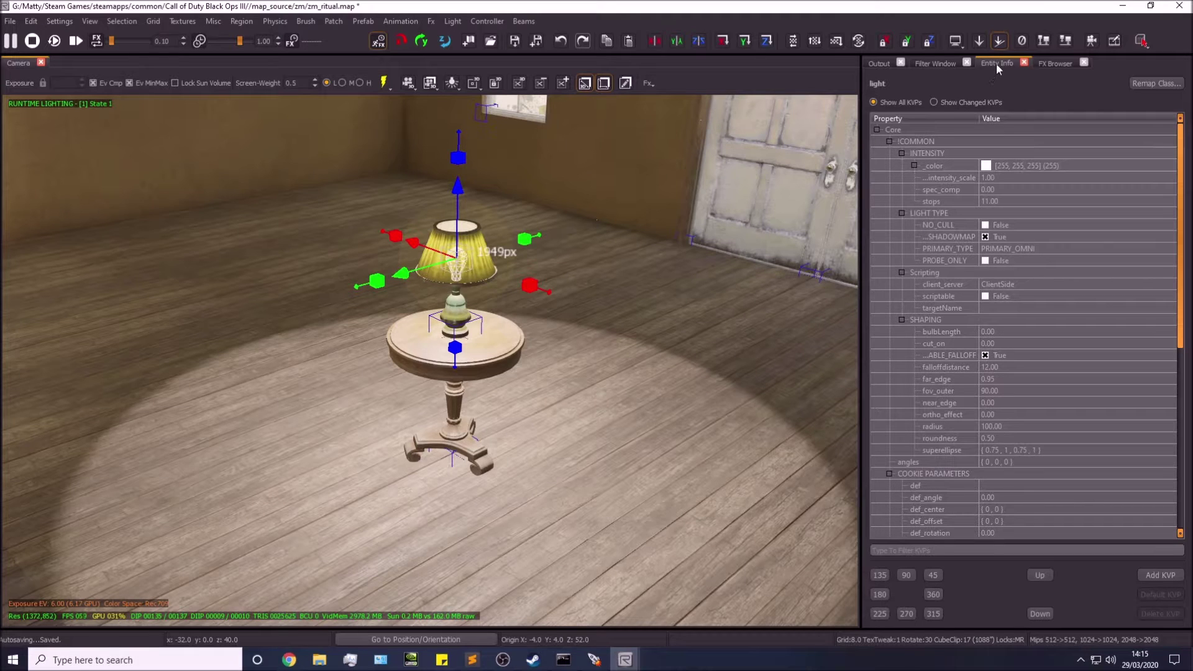
Show the light's Entity Info: white omni light, radius 100, falloff distance 12.
right_click(852, 22)
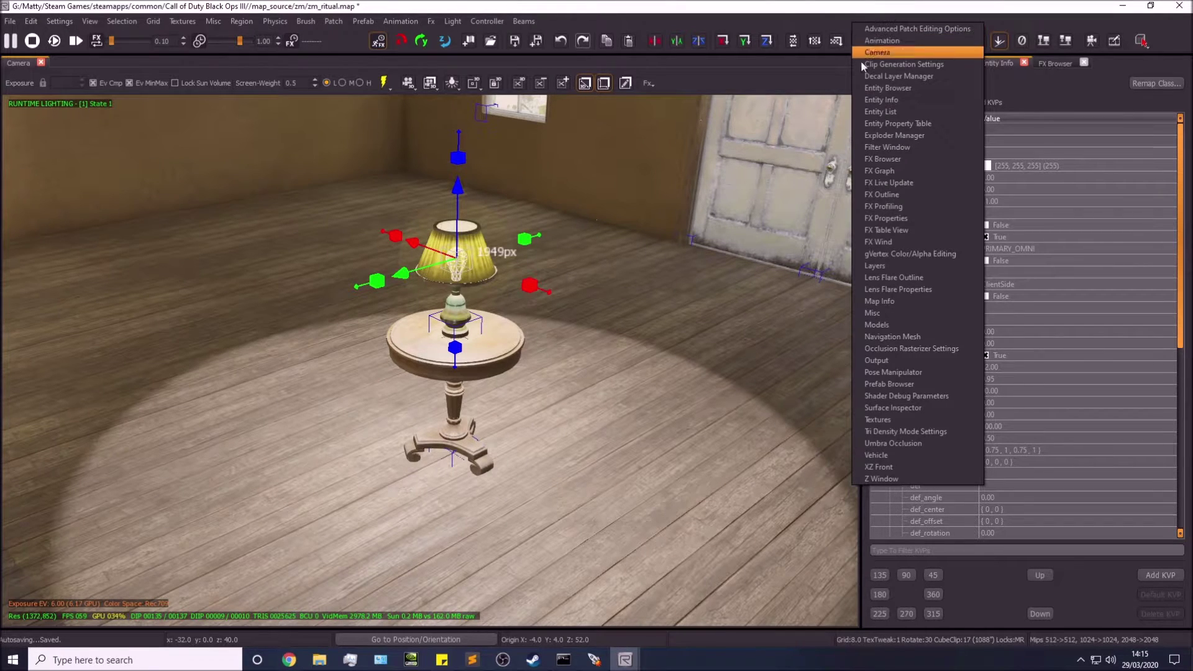
click(887, 100)
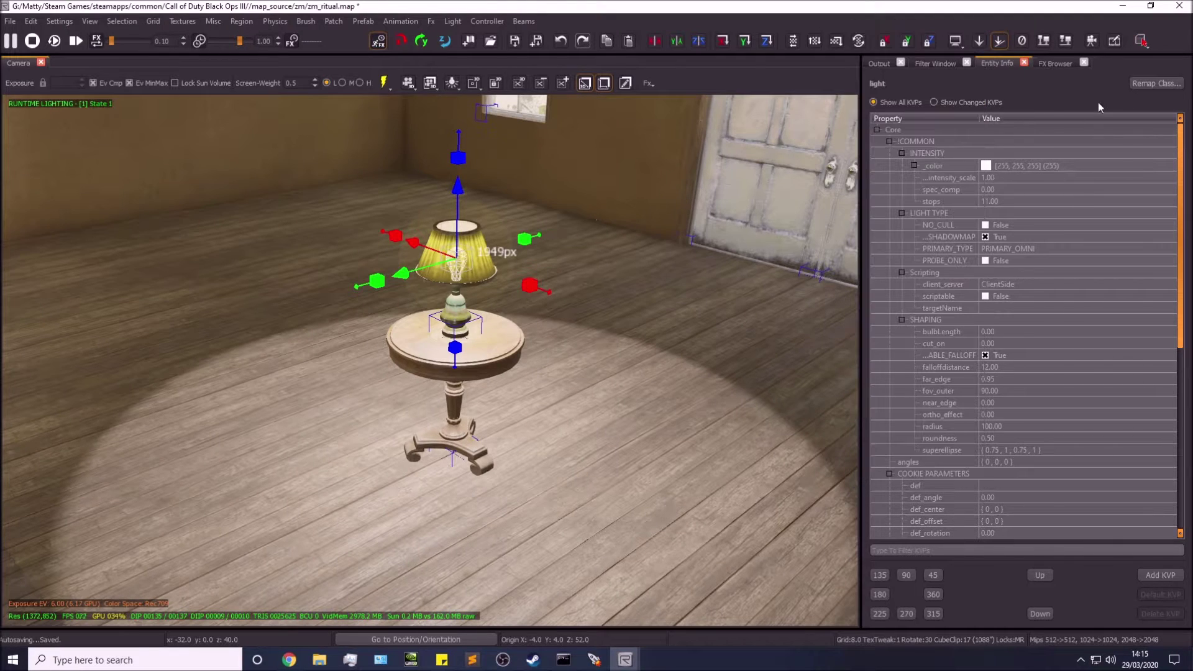
scroll(934, 336, down, 2)
scroll(942, 336, up, 2)
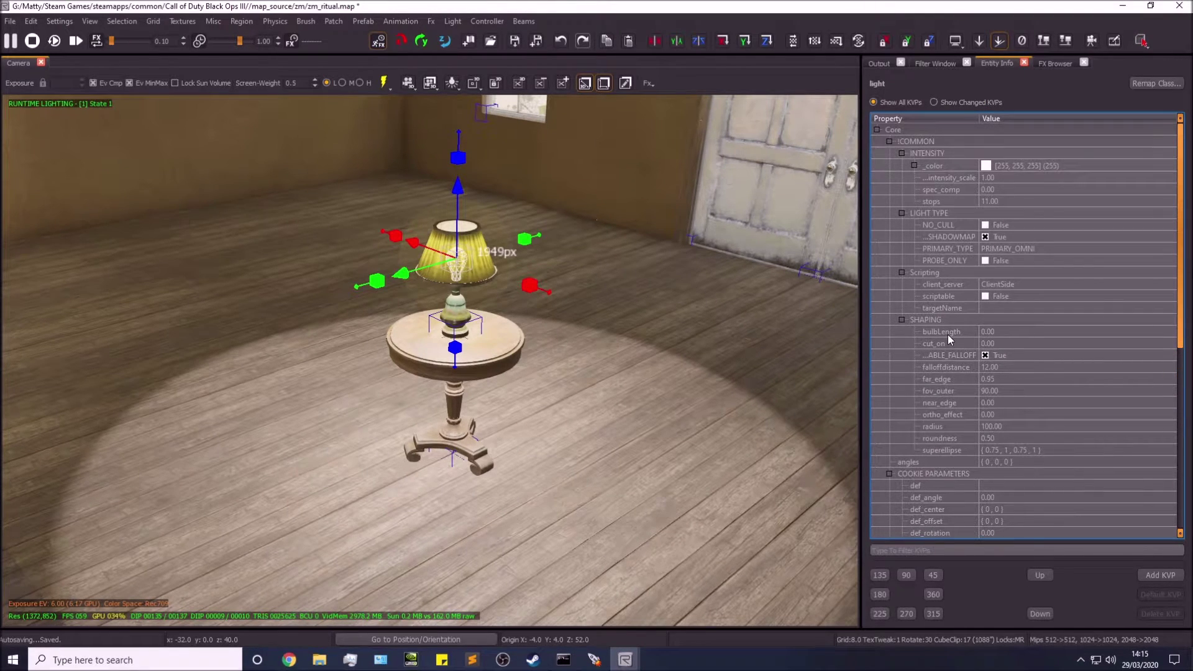
right_drag(588, 296, 636, 295)
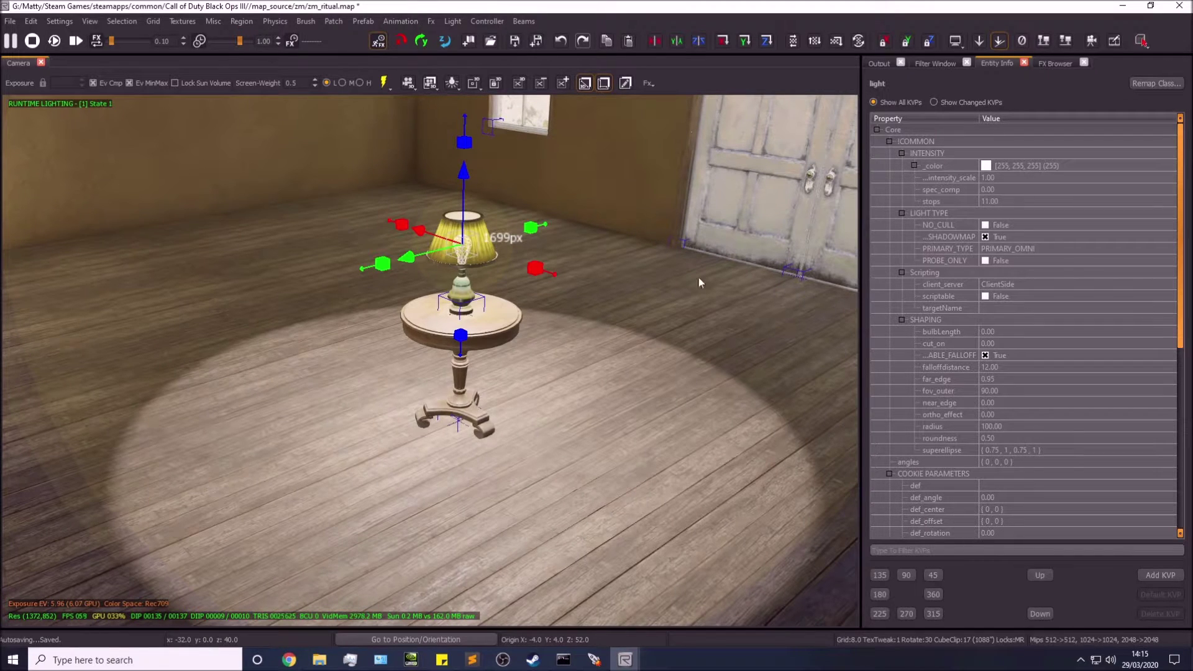
Set the lamp light's _color to the saved warm yellow swatch 255, 214, 102.
click(1032, 166)
click(1169, 166)
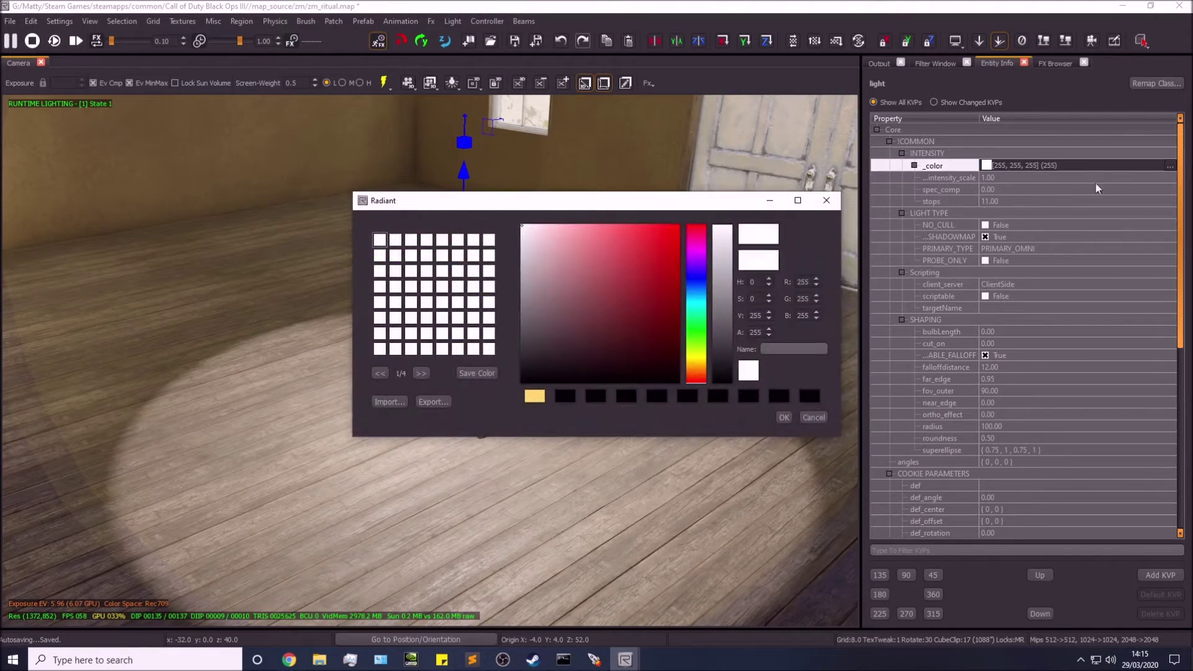
click(646, 304)
click(534, 396)
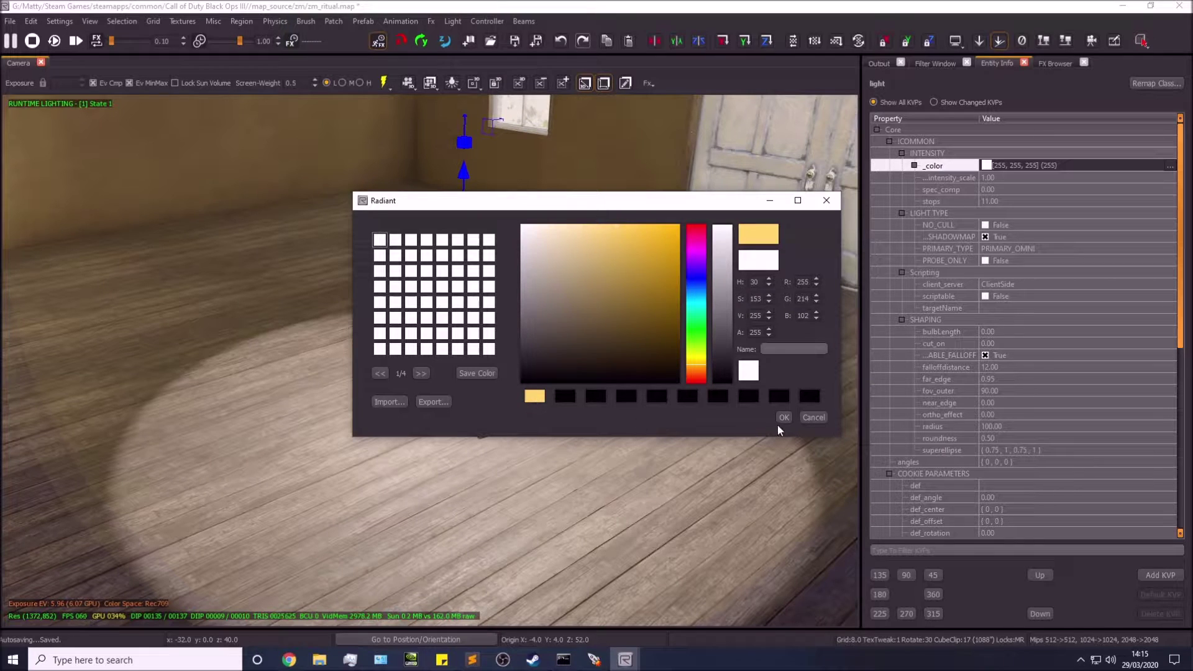
click(782, 418)
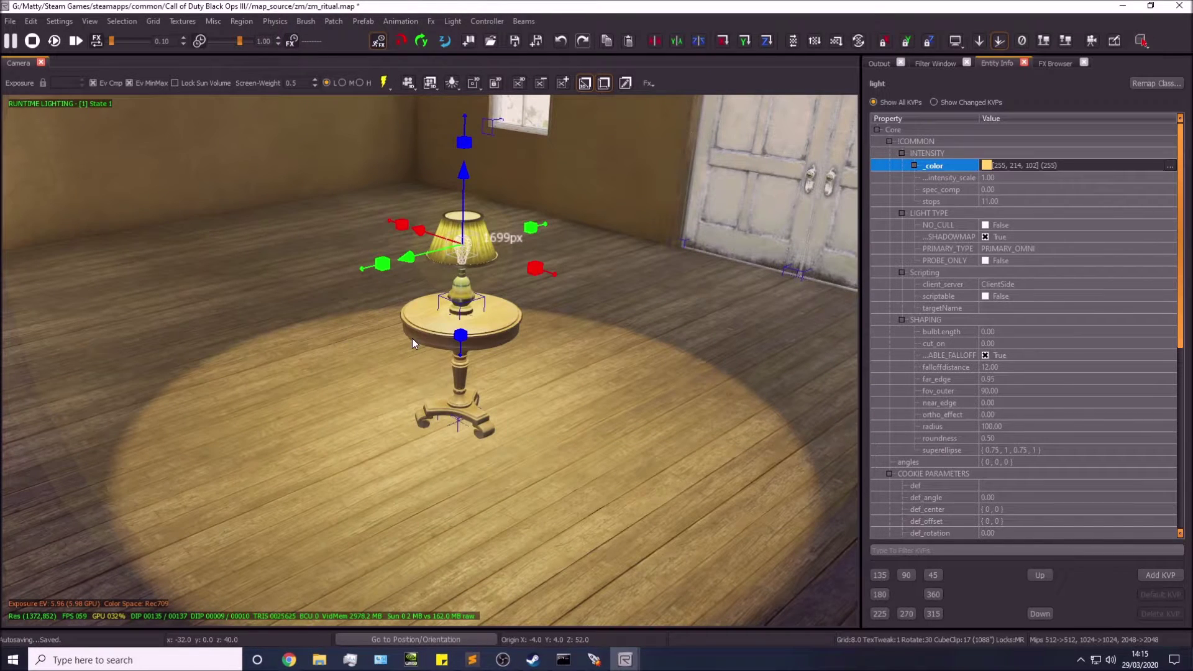
right_drag(494, 337, 495, 337)
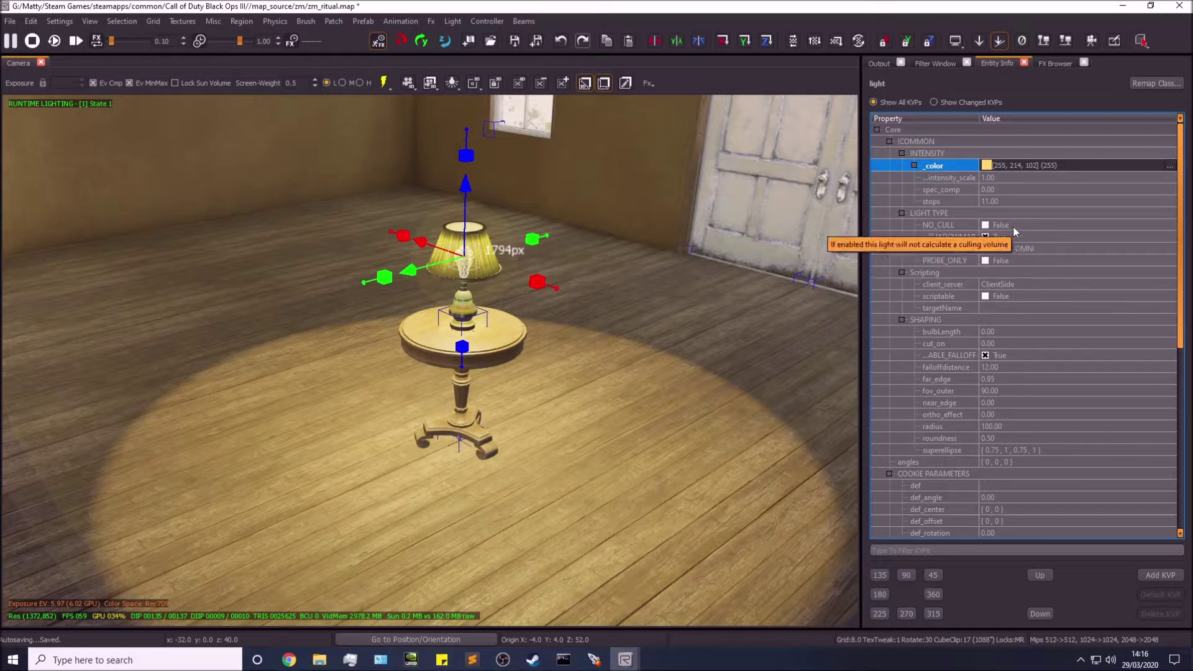
Change the lamp light's intensity_scale value from 1.00 to 4.00.
click(949, 180)
click(1003, 179)
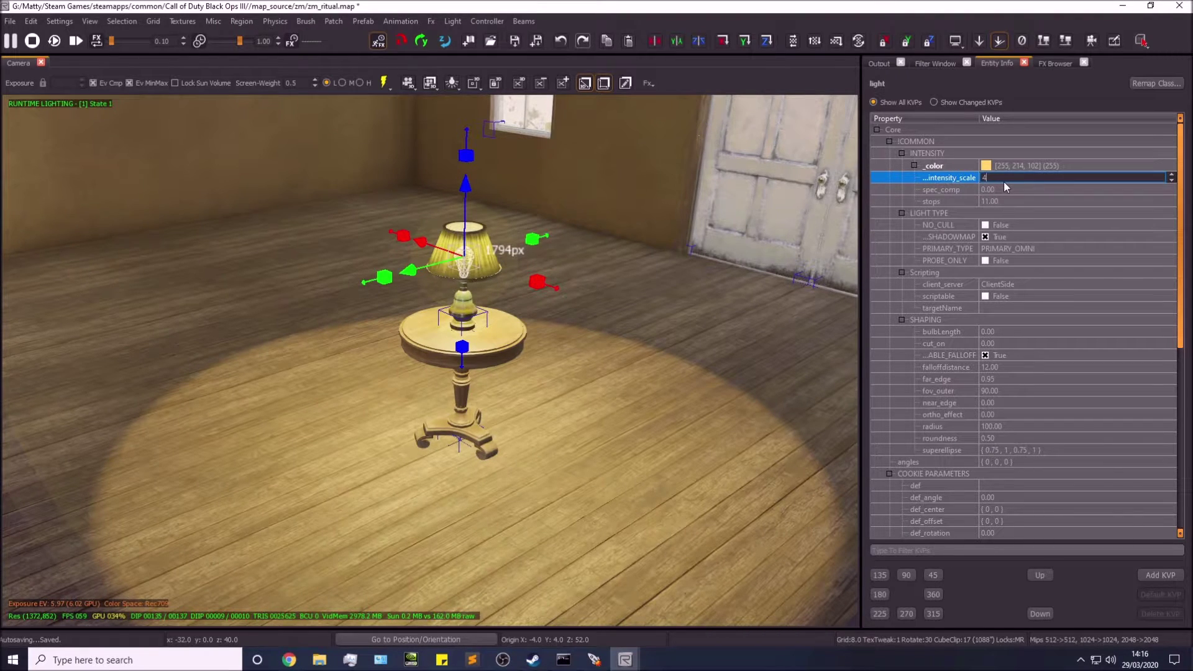
key(Return)
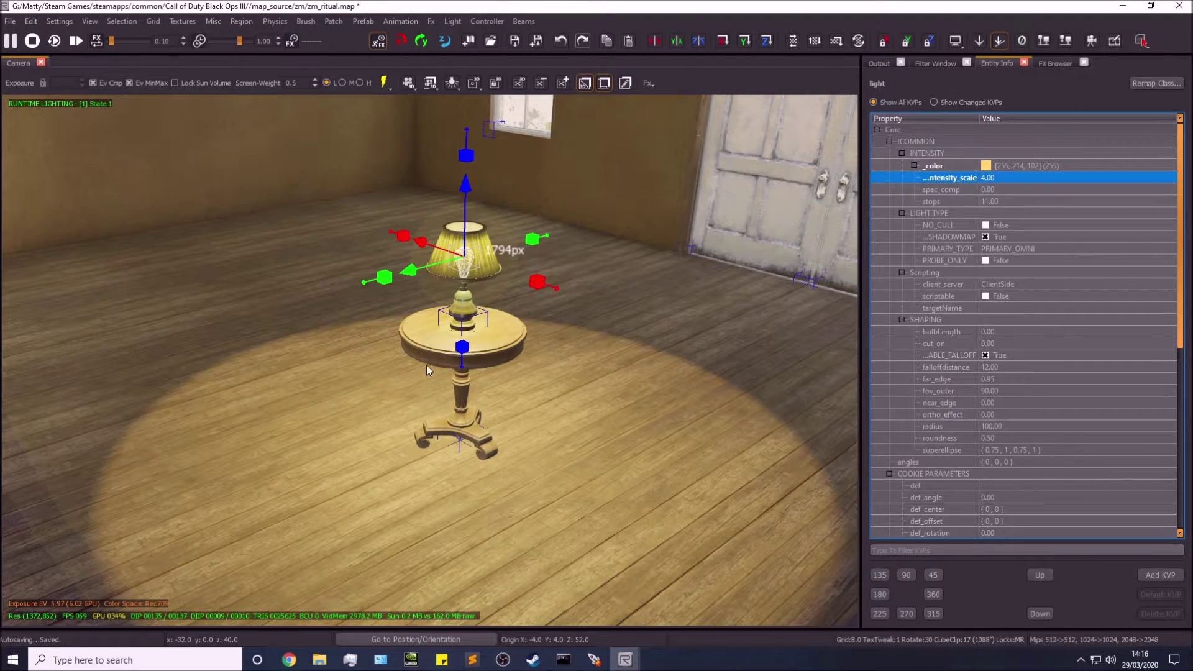
right_drag(434, 359, 410, 239)
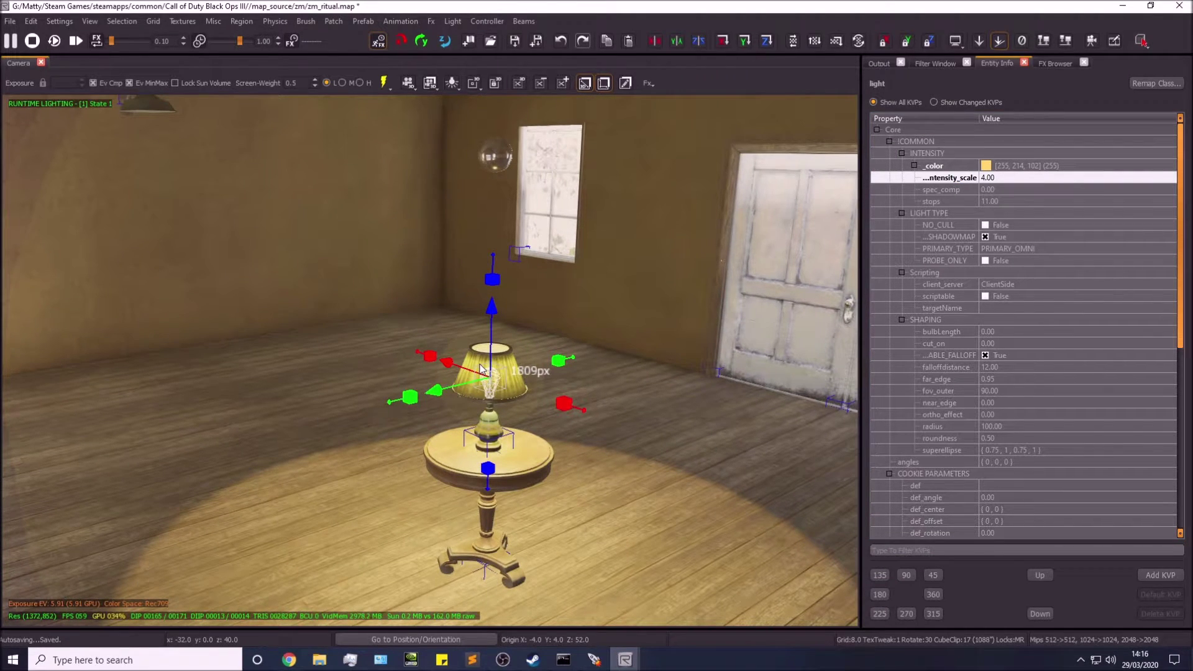
click(987, 182)
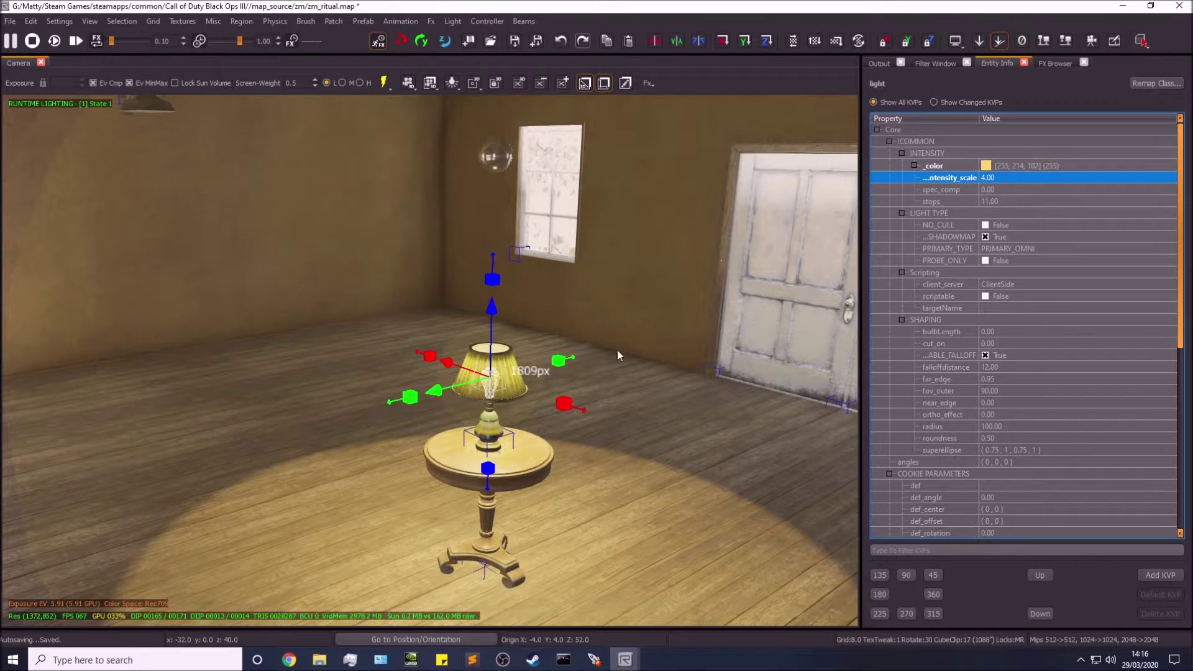
right_click(586, 362)
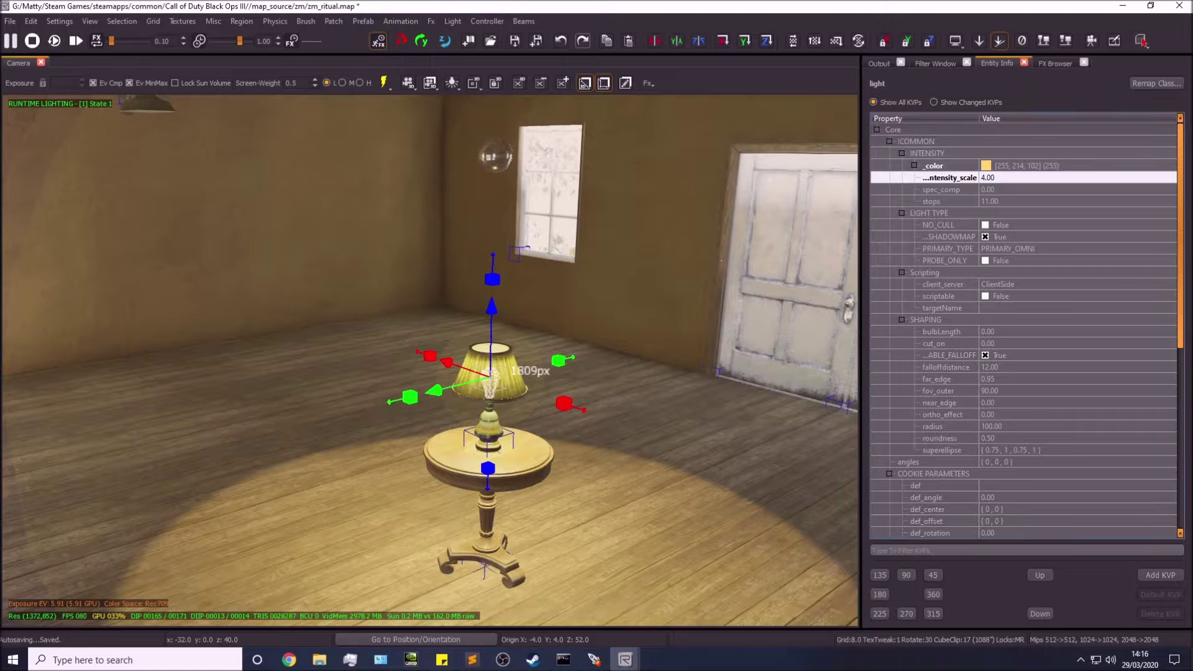
right_drag(585, 360, 585, 422)
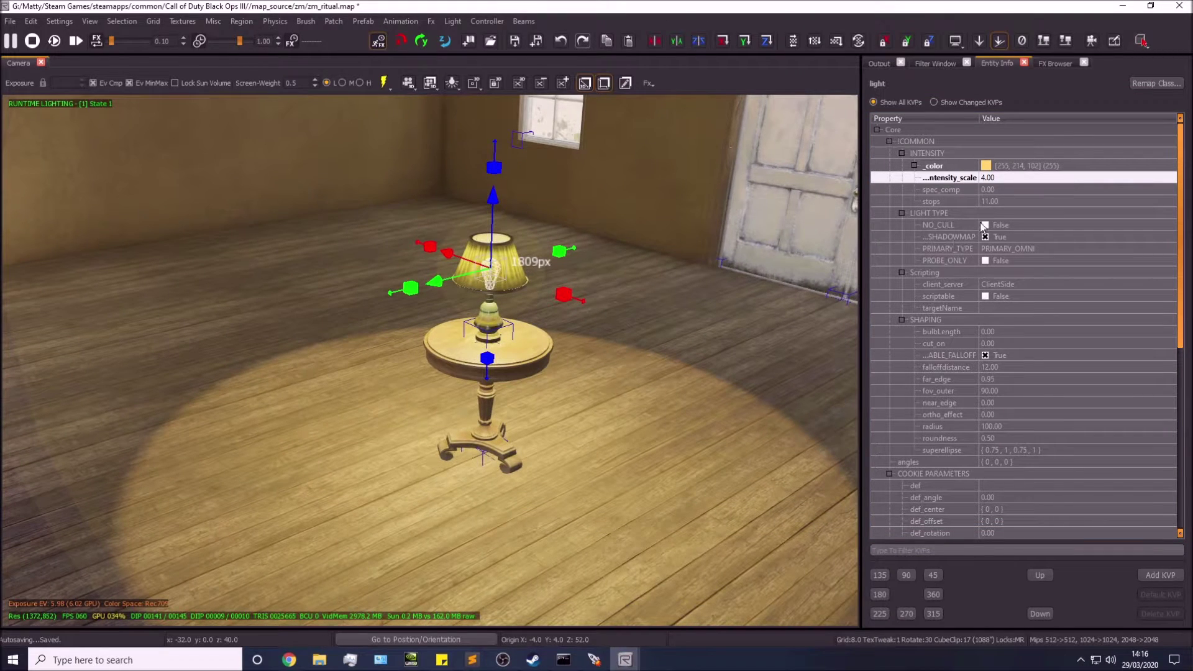
click(958, 202)
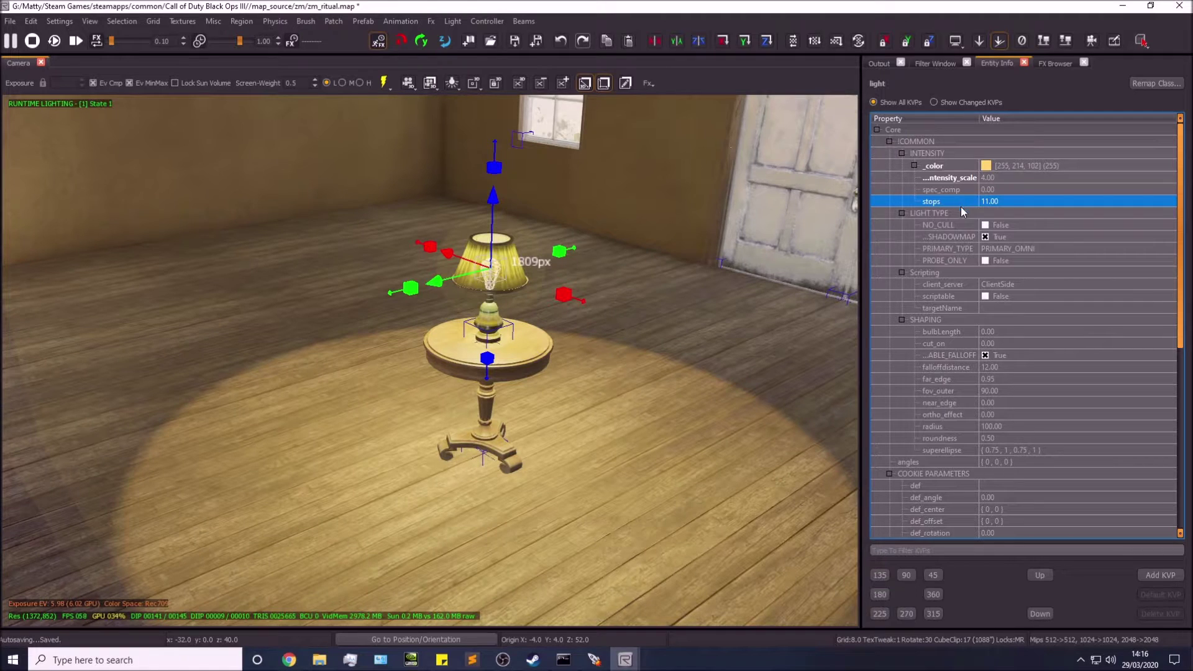
Test stops values of 5 and 20, then set stops back to 11.
click(1024, 202)
text(5)
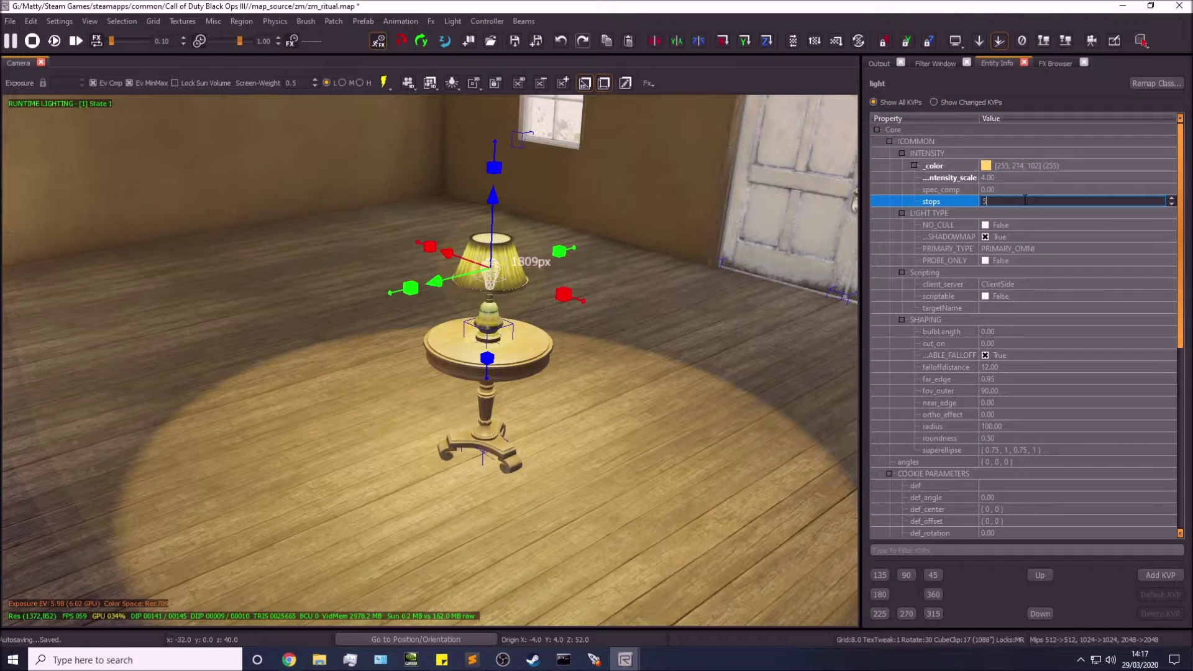
key(Return)
text(20)
key(Return)
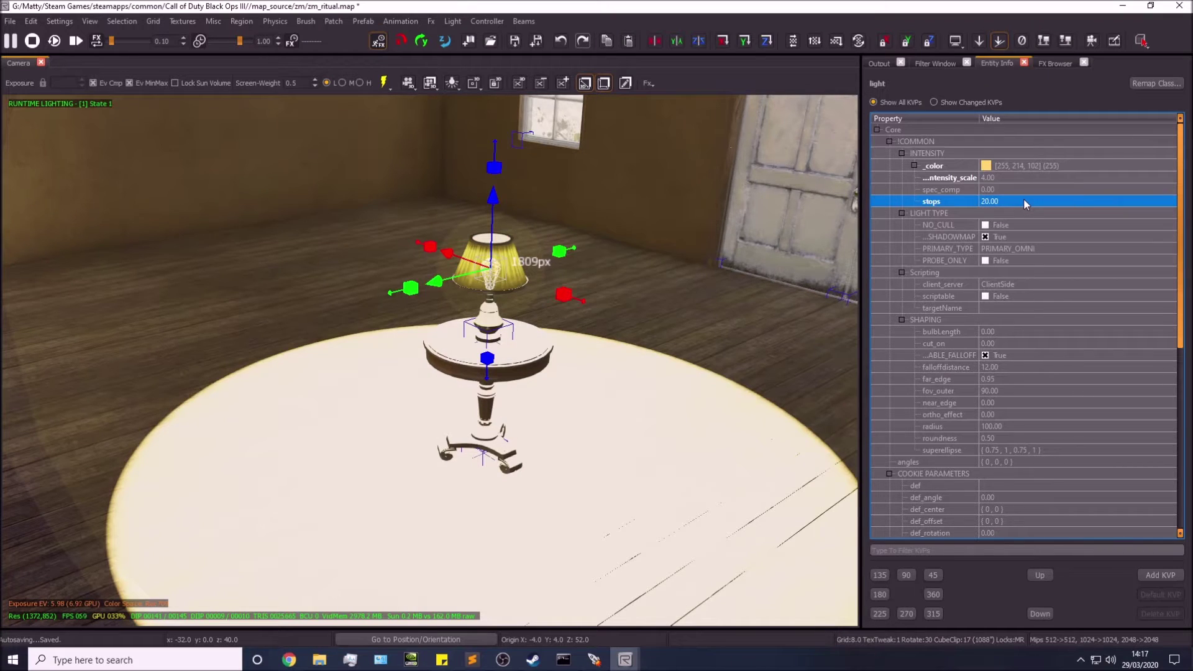
text(11)
key(Return)
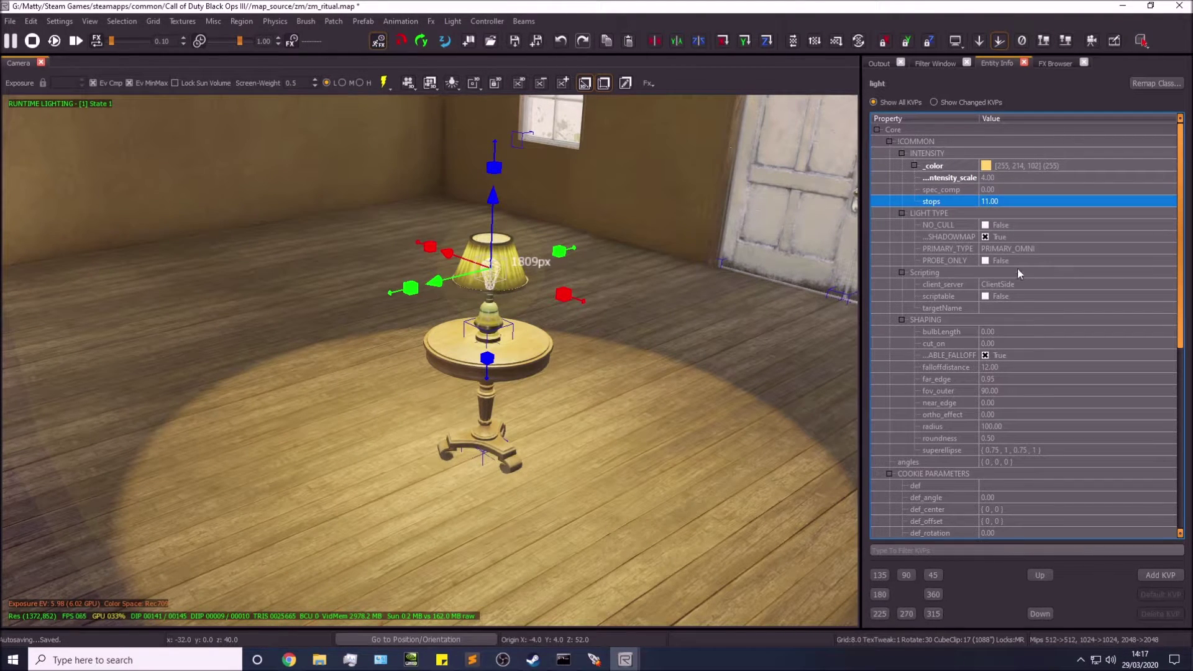
Set the no-shadowmap checkbox to False so the table casts a shadow.
click(951, 237)
click(984, 237)
click(985, 237)
click(985, 237)
click(985, 236)
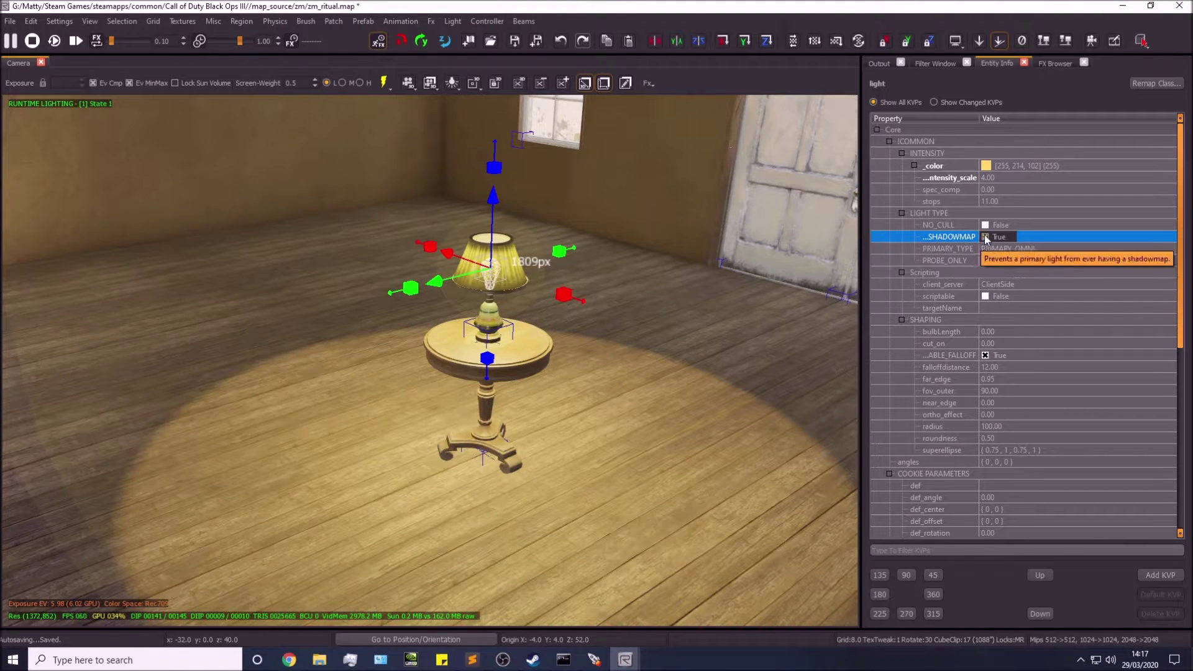
click(985, 236)
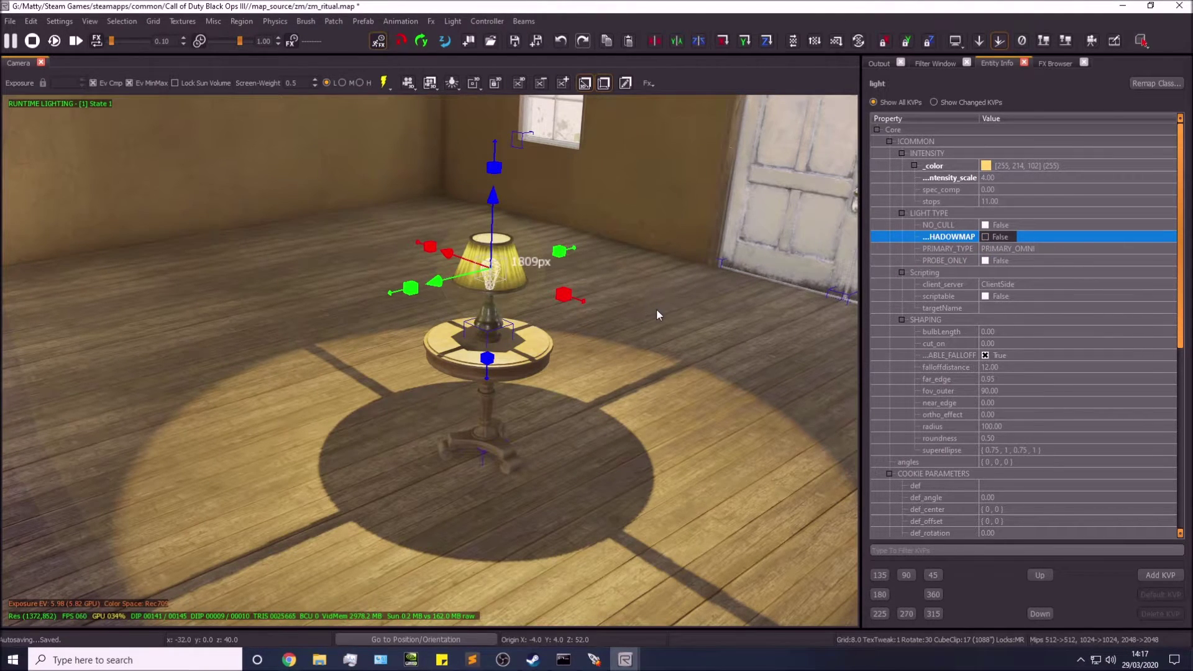
right_drag(655, 311, 702, 315)
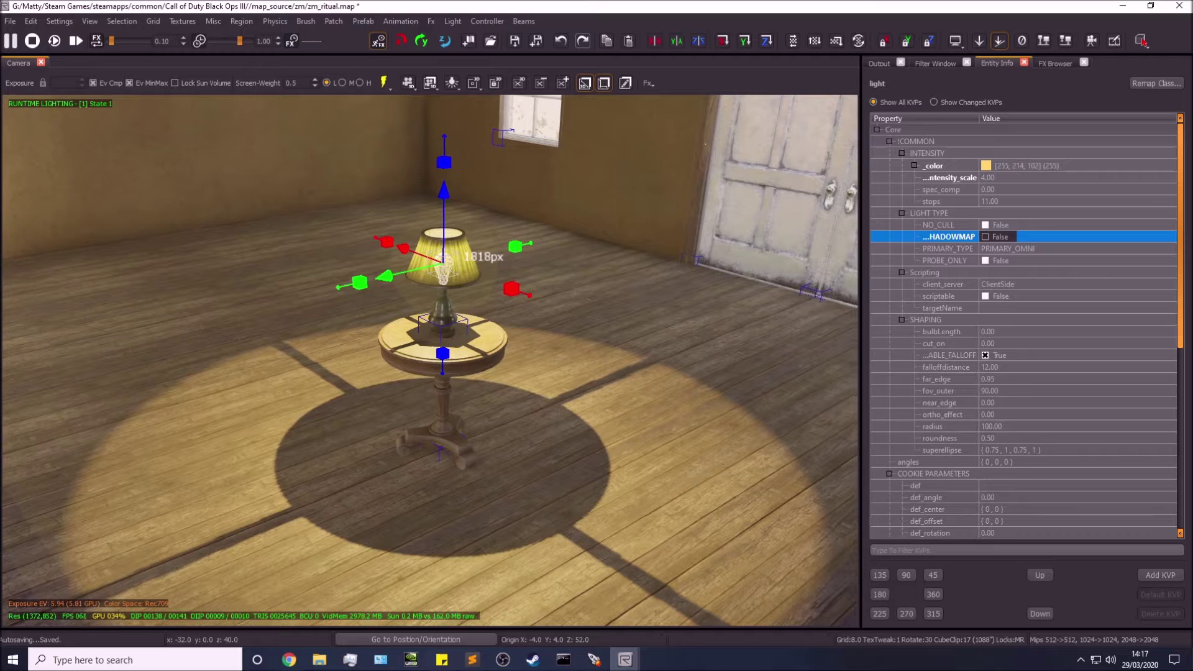
click(1005, 250)
click(1004, 249)
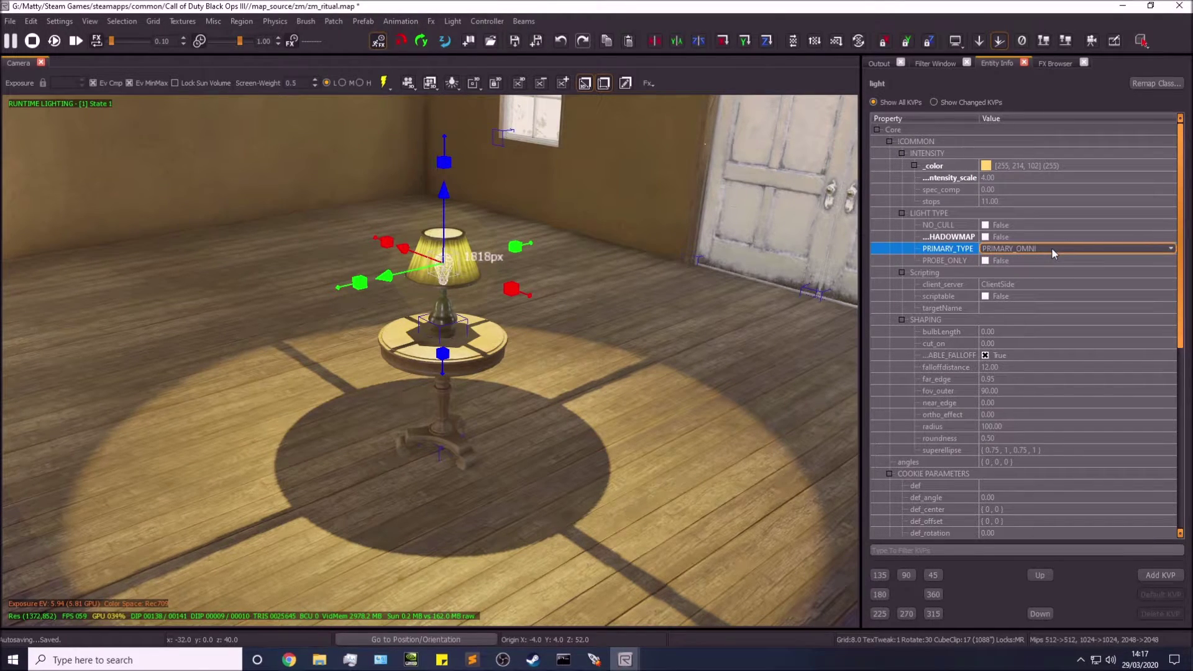
scroll(1017, 300, down, 3)
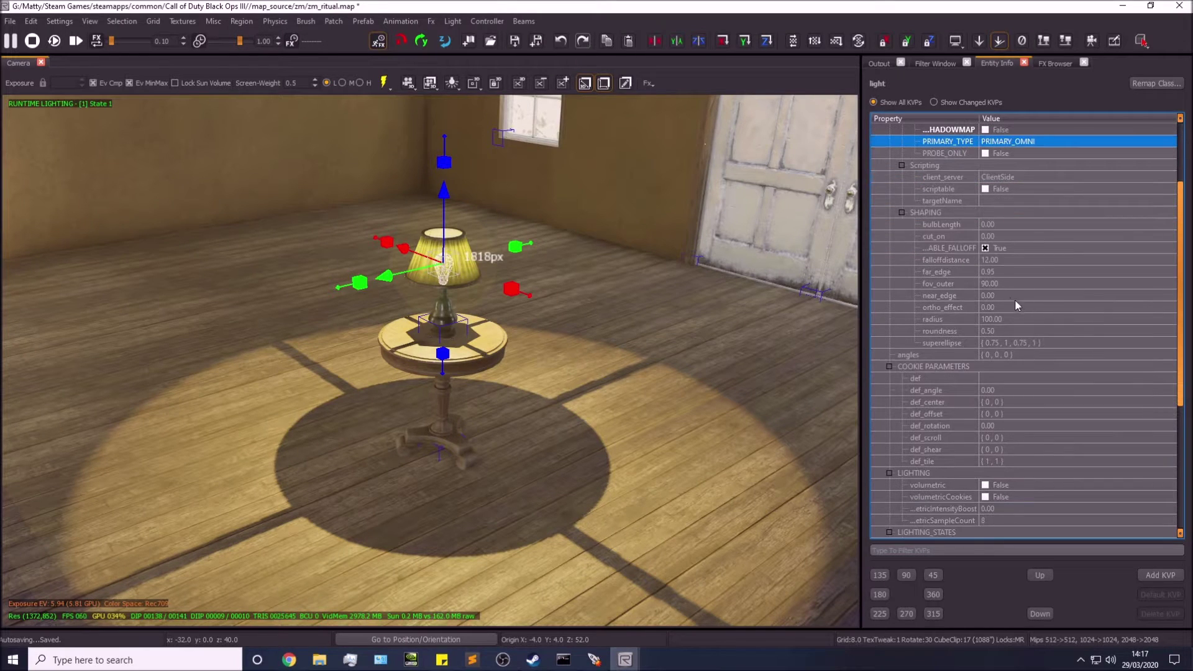
click(1005, 224)
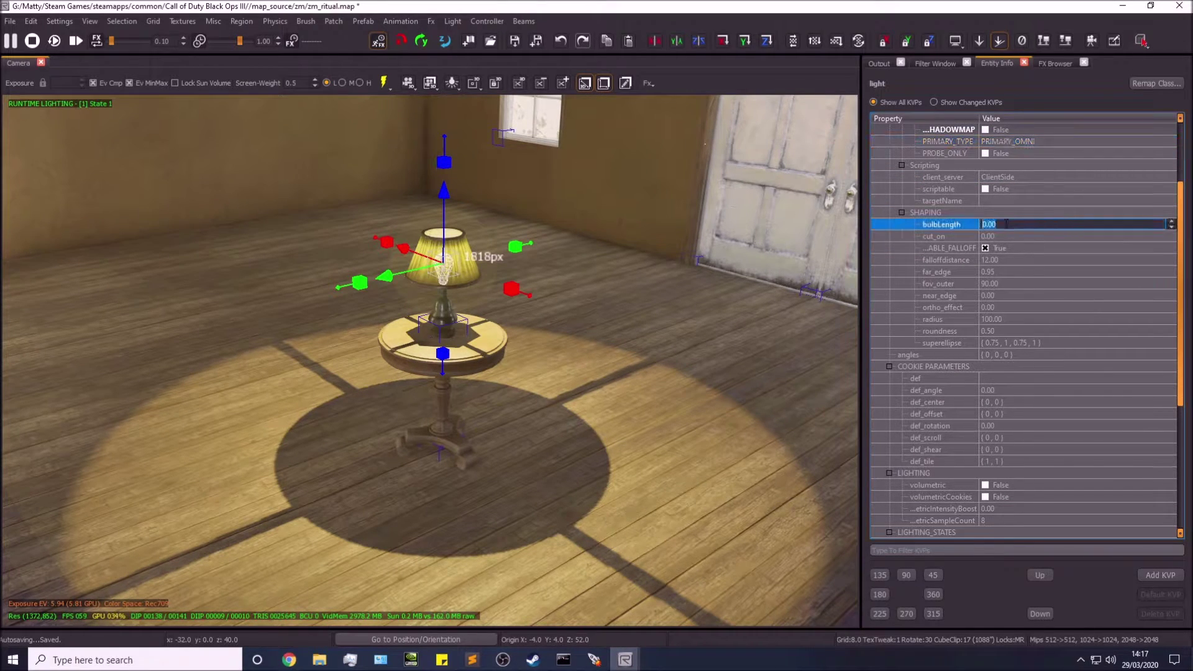
text(25)
key(Return)
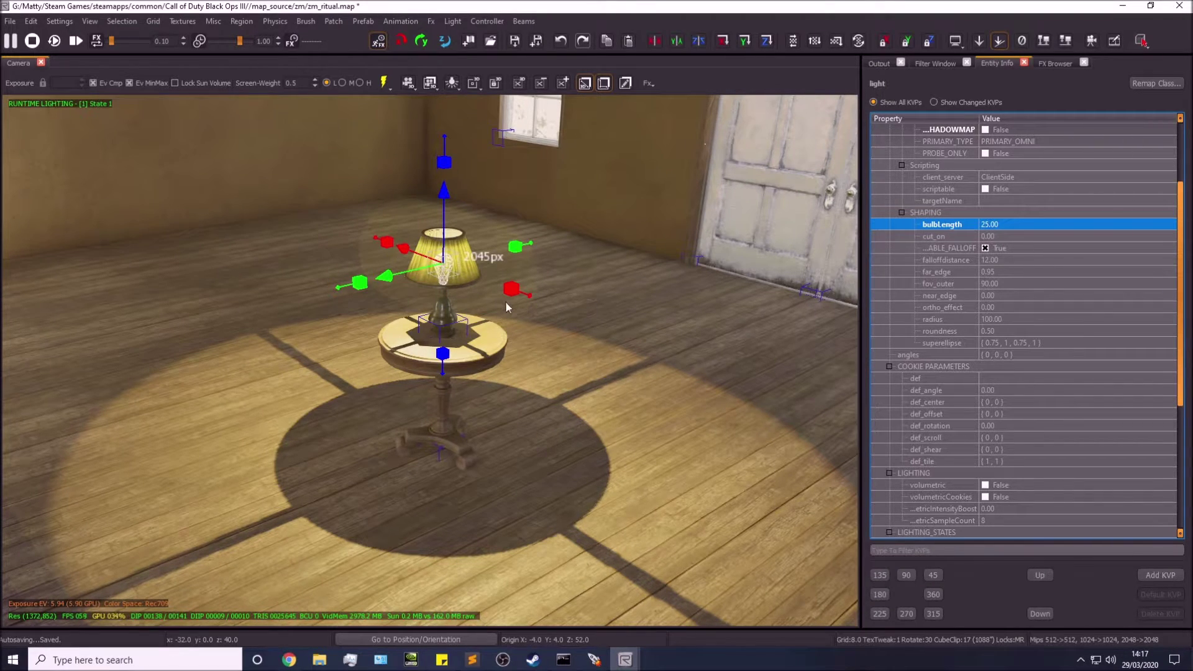
right_drag(505, 304, 455, 314)
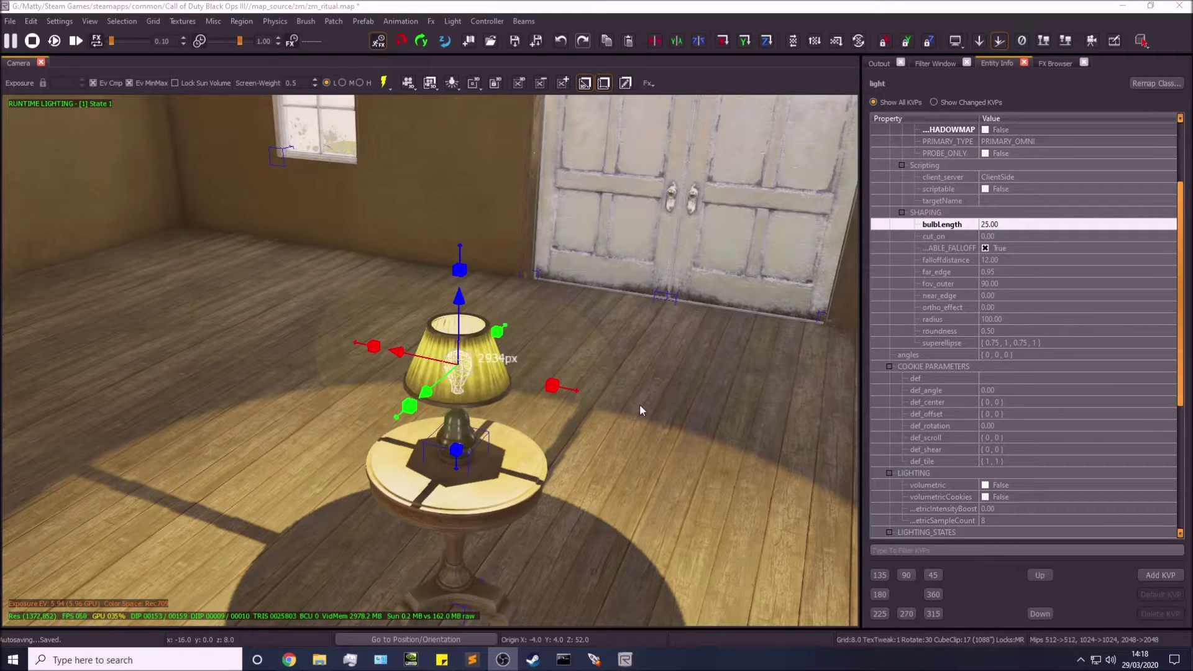
click(1009, 224)
text(0)
key(Return)
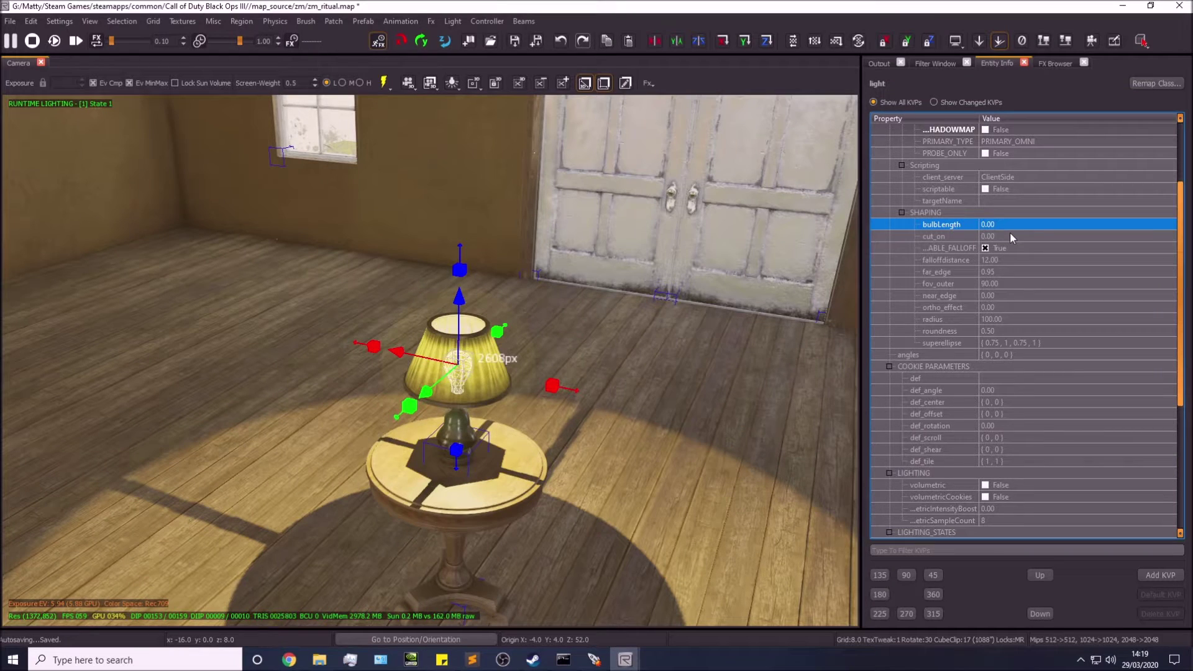
click(966, 238)
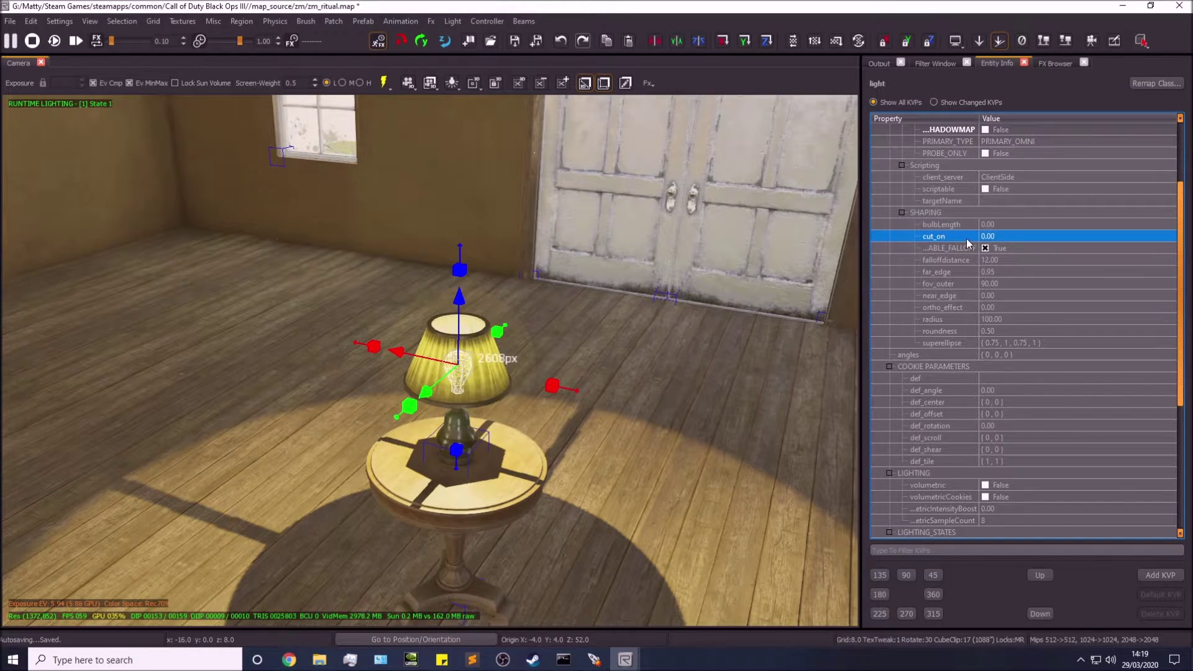
mouse_move(483, 331)
right_down()
mouse_move(472, 333)
mouse_move(483, 332)
right_up()
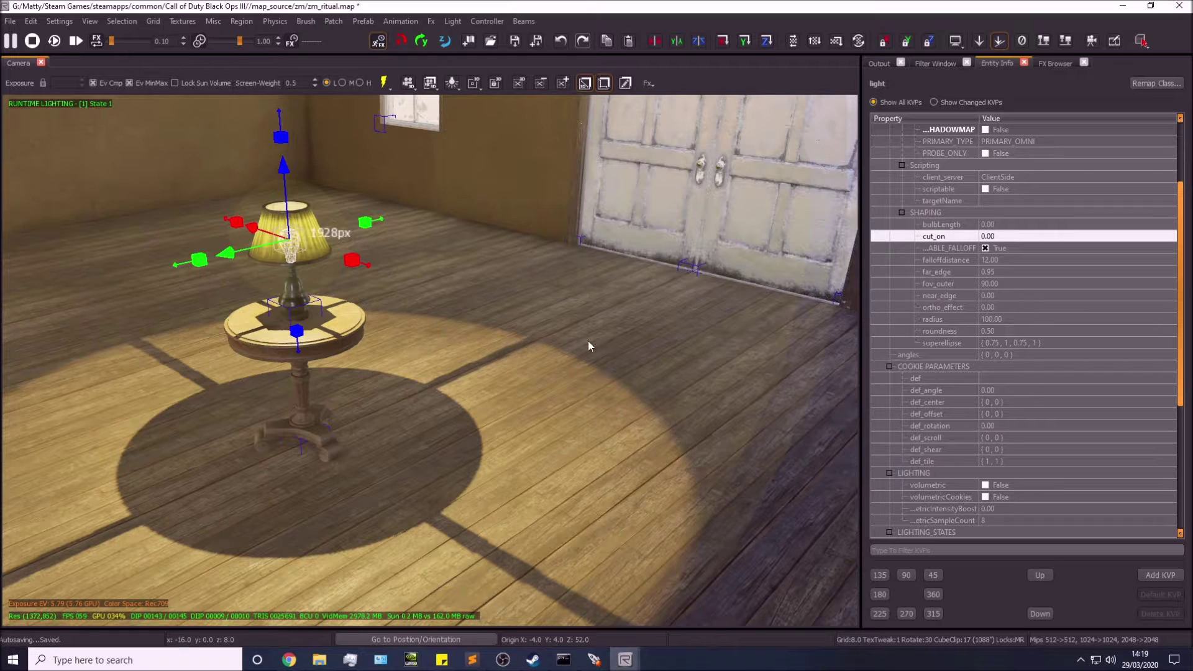
Toggle the light's falloff off and back on to compare the lighting.
click(984, 248)
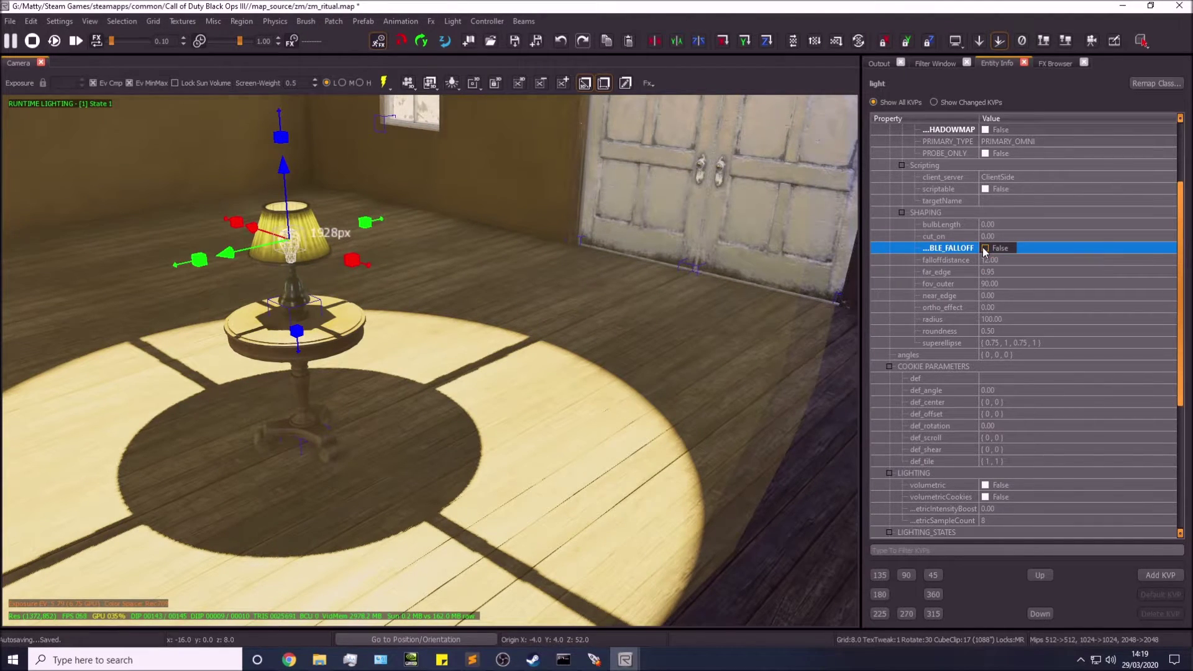
click(984, 248)
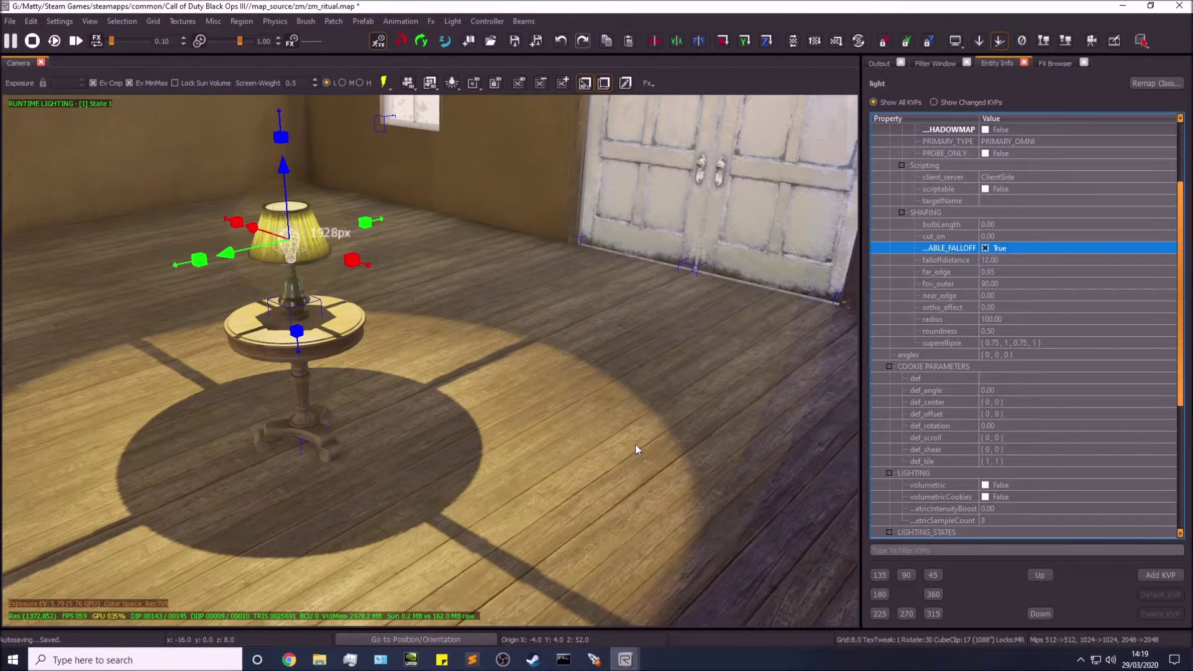
right_drag(658, 310, 534, 255)
key(s)
mouse_move(430, 360)
right_down()
mouse_move(422, 391)
mouse_move(439, 363)
right_up()
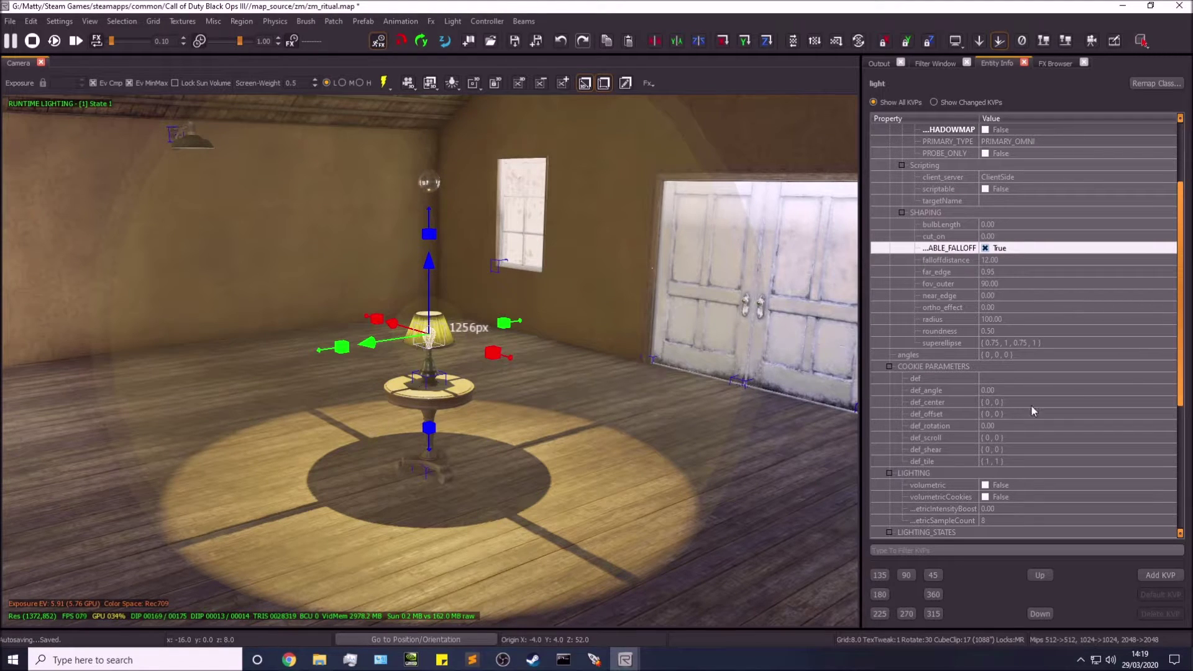
Lower the far_edge spin box value to 0.70.
click(1000, 271)
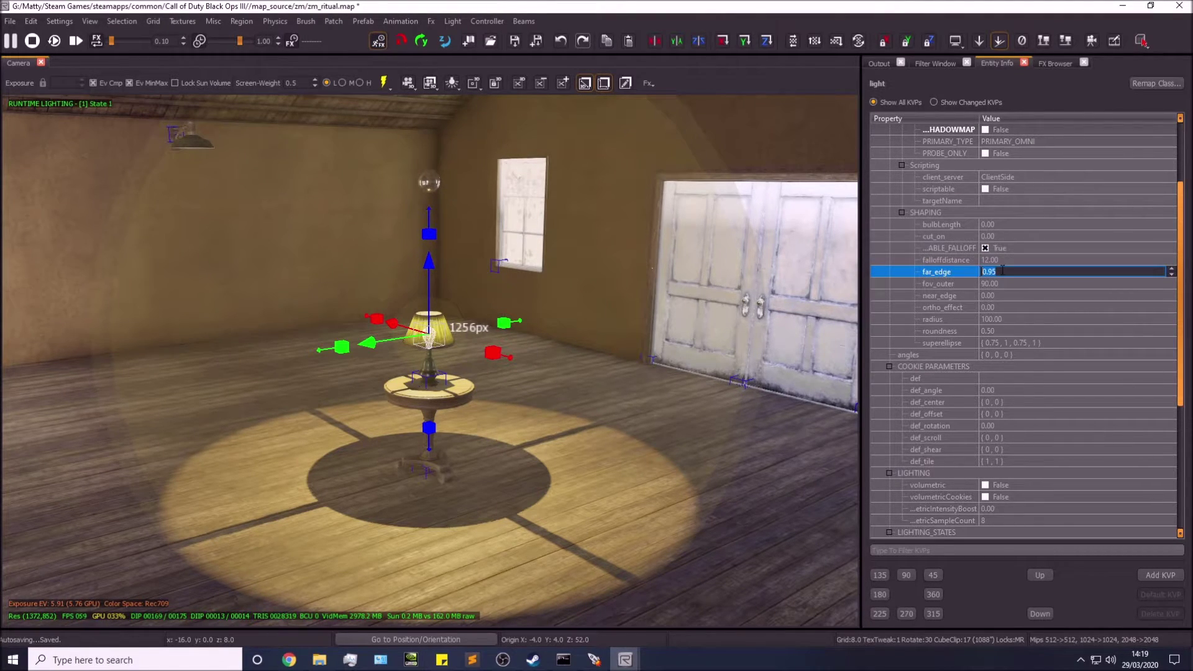
scroll(1002, 271, down, 8)
scroll(1002, 271, up, 8)
scroll(1002, 271, down, 1)
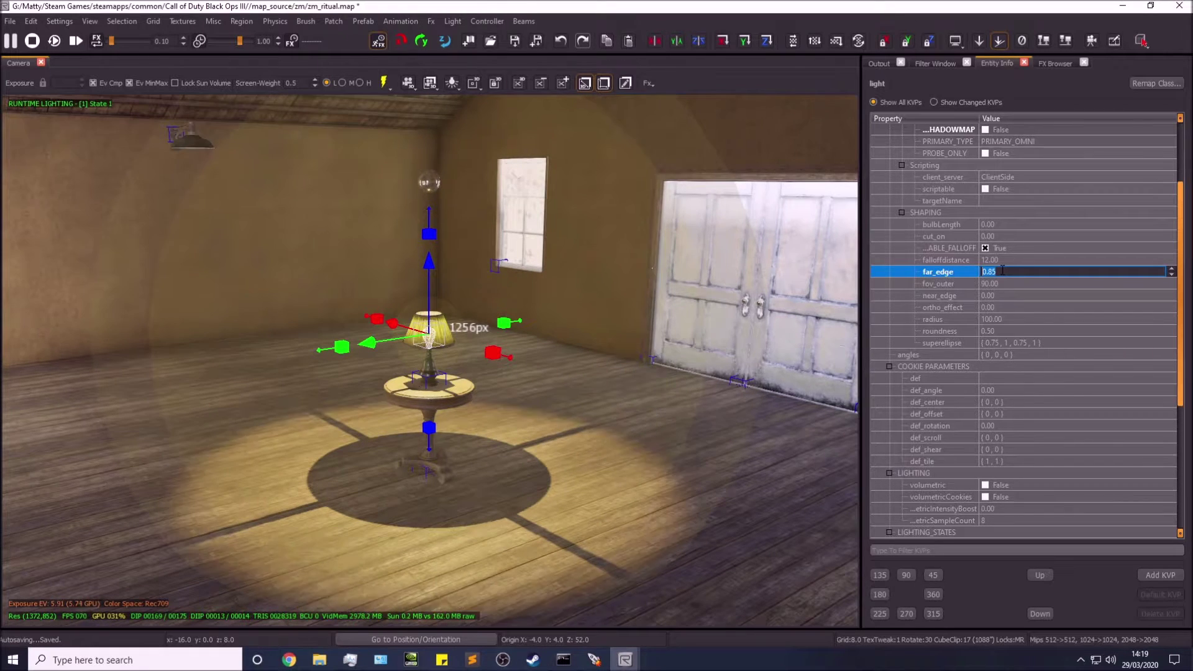
scroll(1002, 271, down, 5)
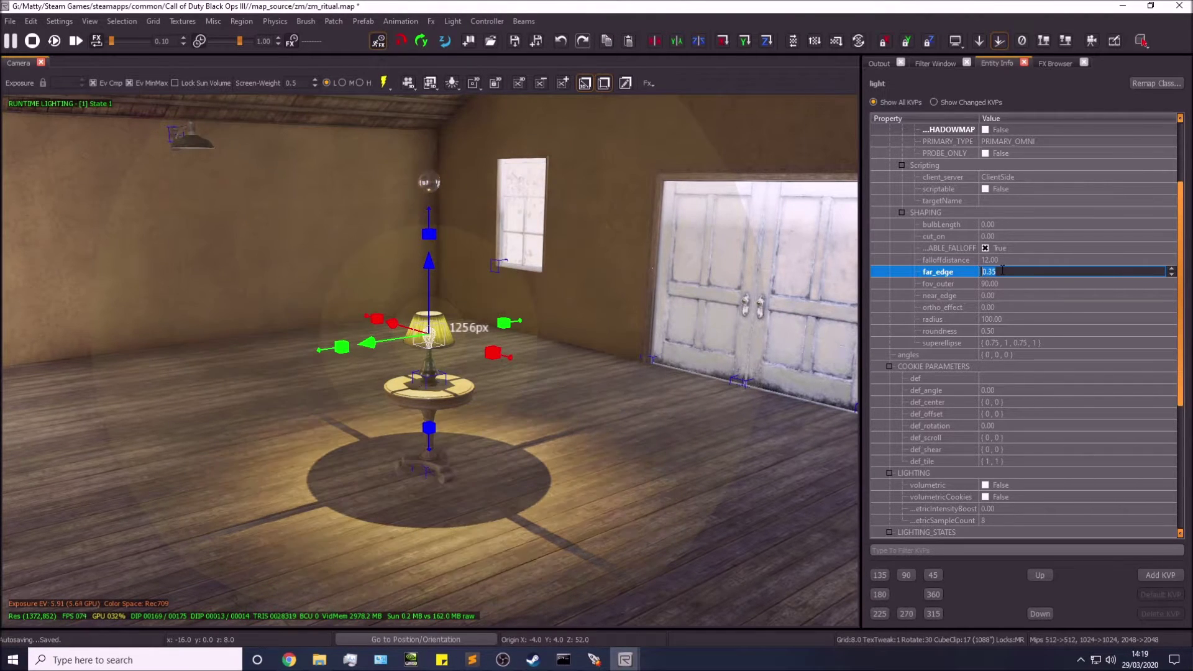
scroll(1002, 271, up, 5)
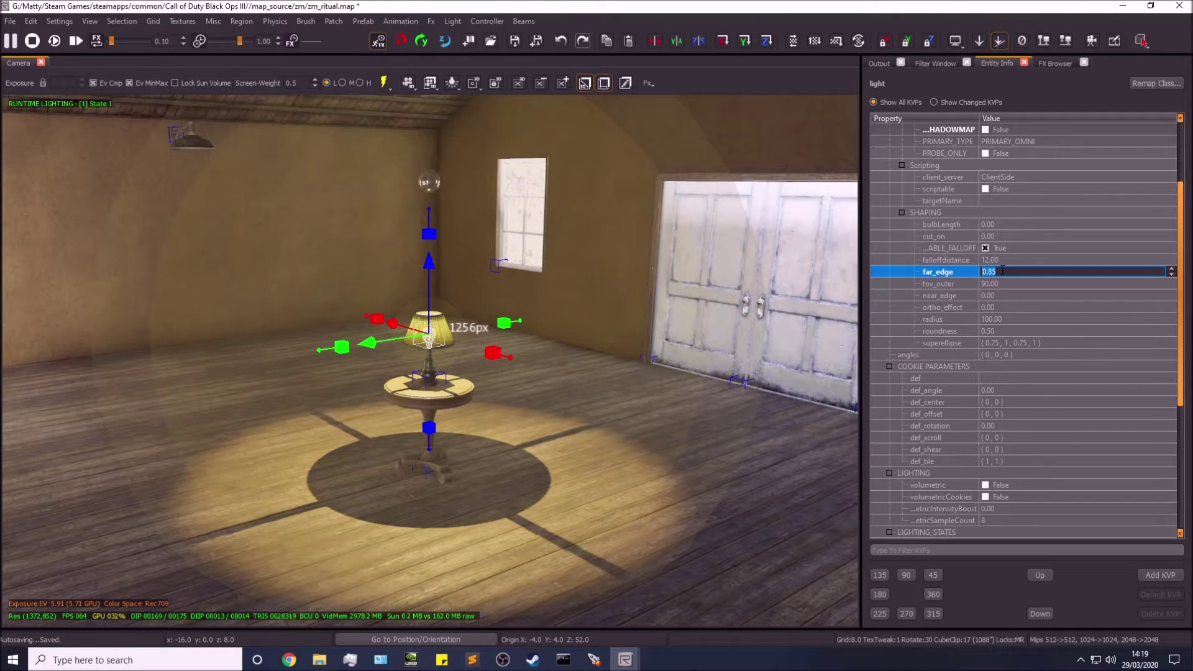
scroll(1002, 271, up, 2)
scroll(1001, 272, down, 2)
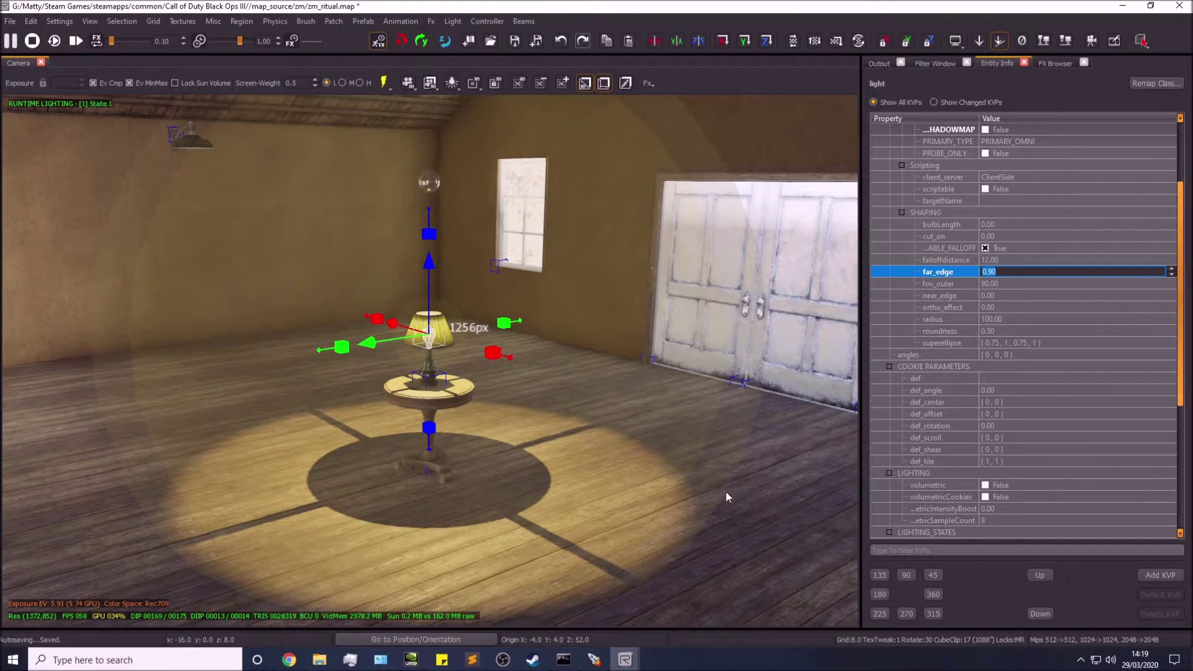
scroll(1005, 270, down, 2)
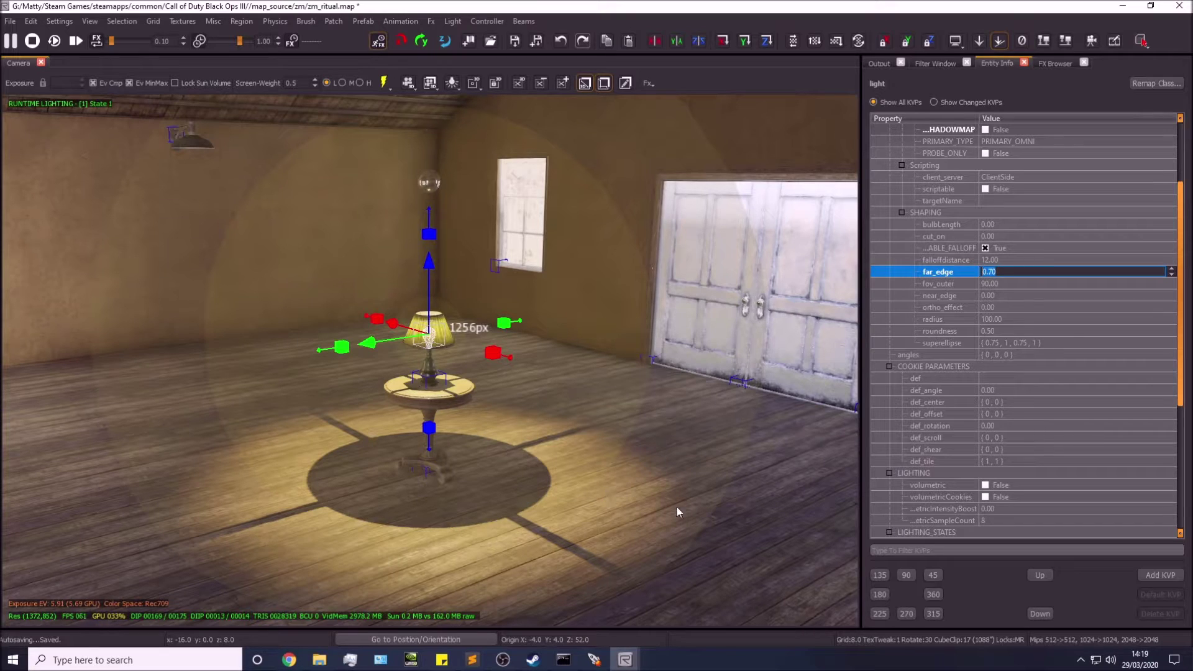
click(1018, 271)
Try fov_outer at 91, then leave it at 90.
click(966, 276)
click(1011, 283)
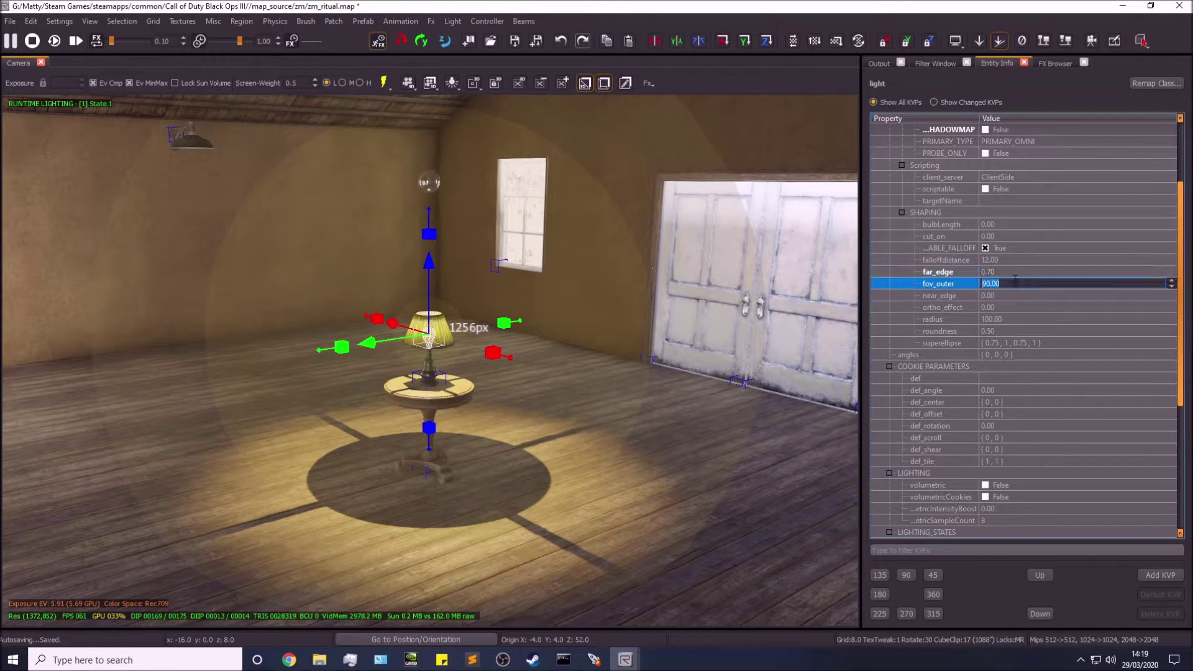
key(Up)
key(Down)
Set the lamp light's radius to 150.
click(997, 320)
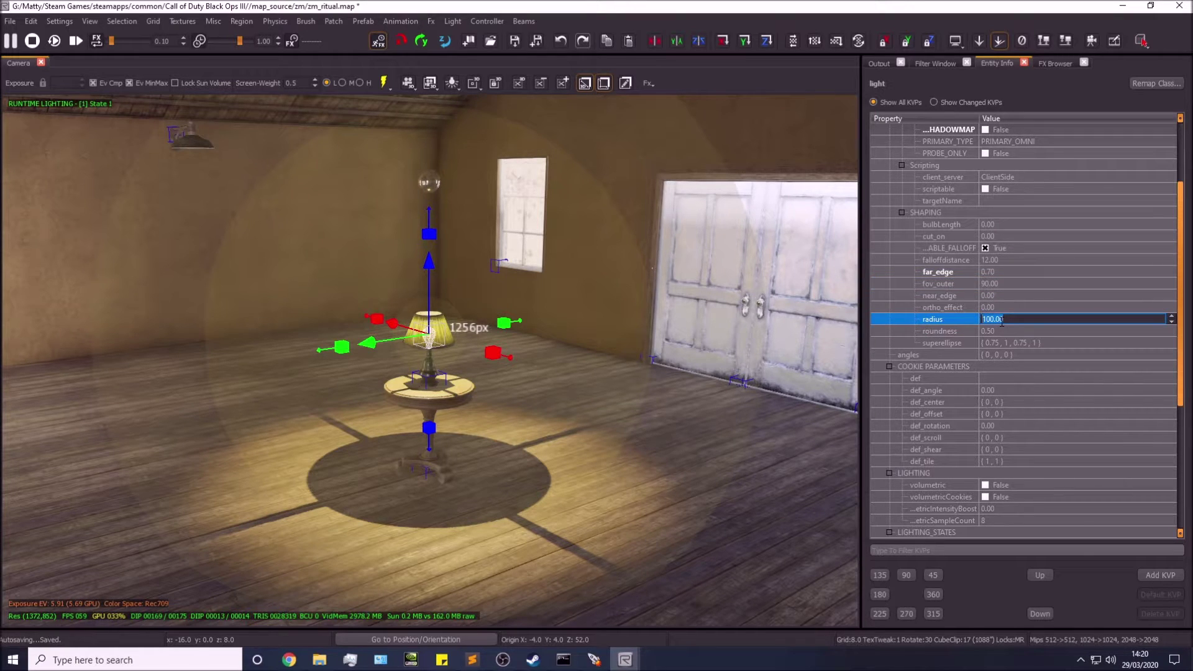
text(150)
key(Return)
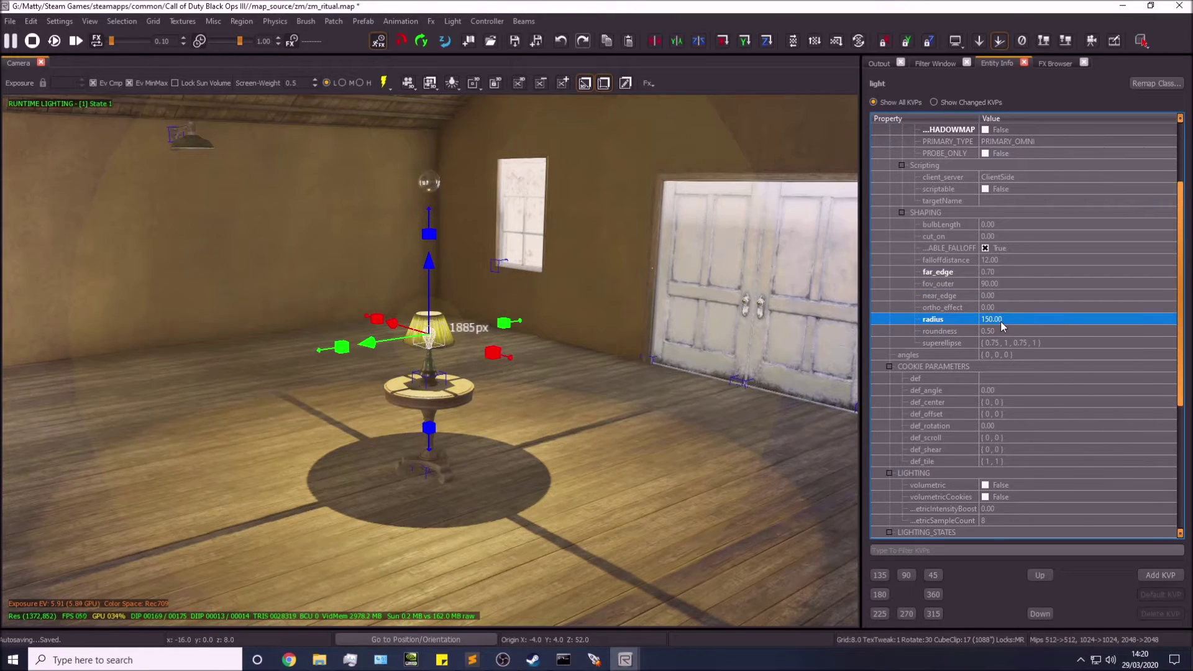
right_drag(528, 370, 553, 375)
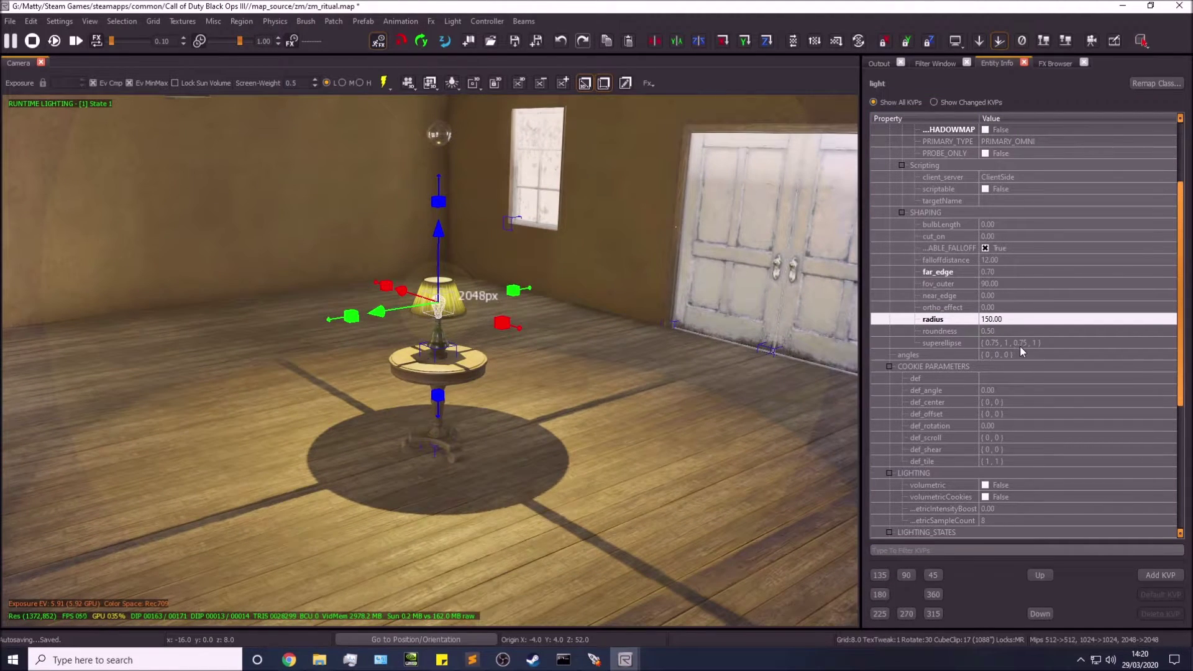
scroll(1019, 347, down, 4)
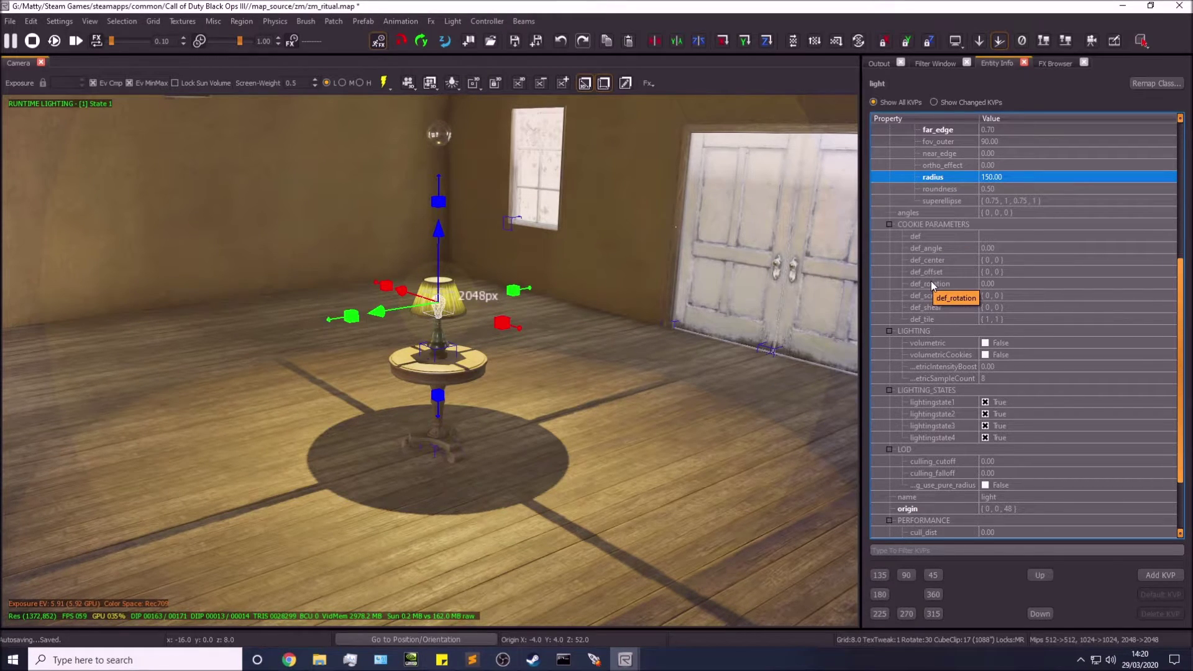
Toggle lightingstate1 off and on, keeping all four lighting states enabled.
click(946, 343)
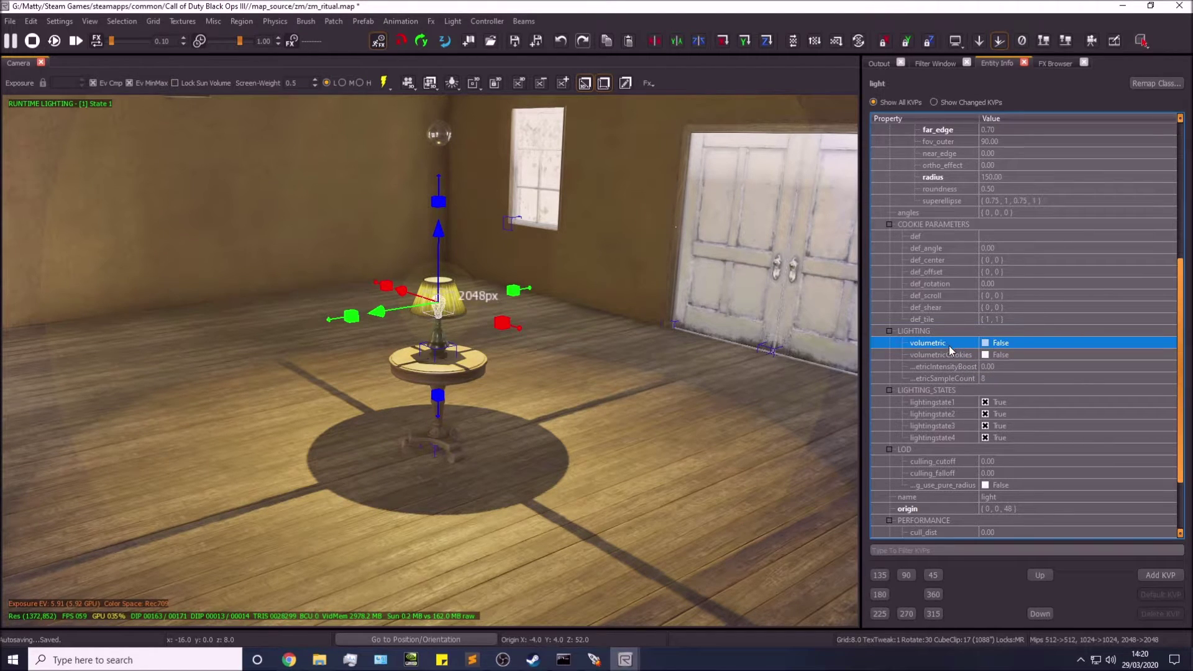
click(951, 391)
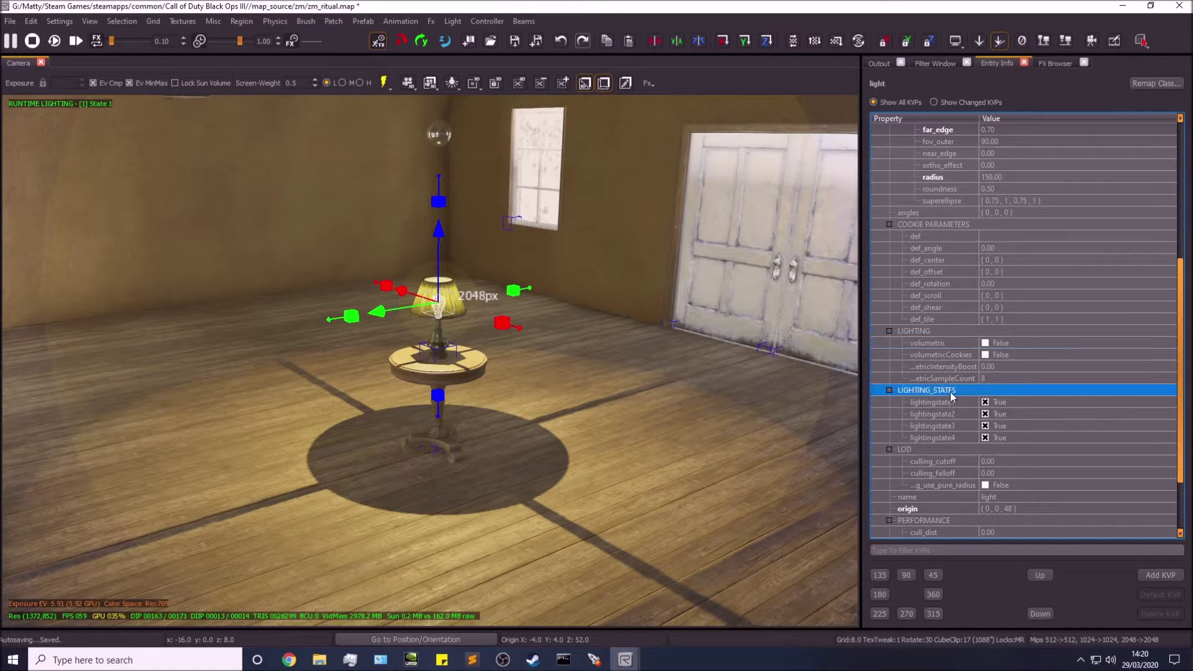
click(953, 402)
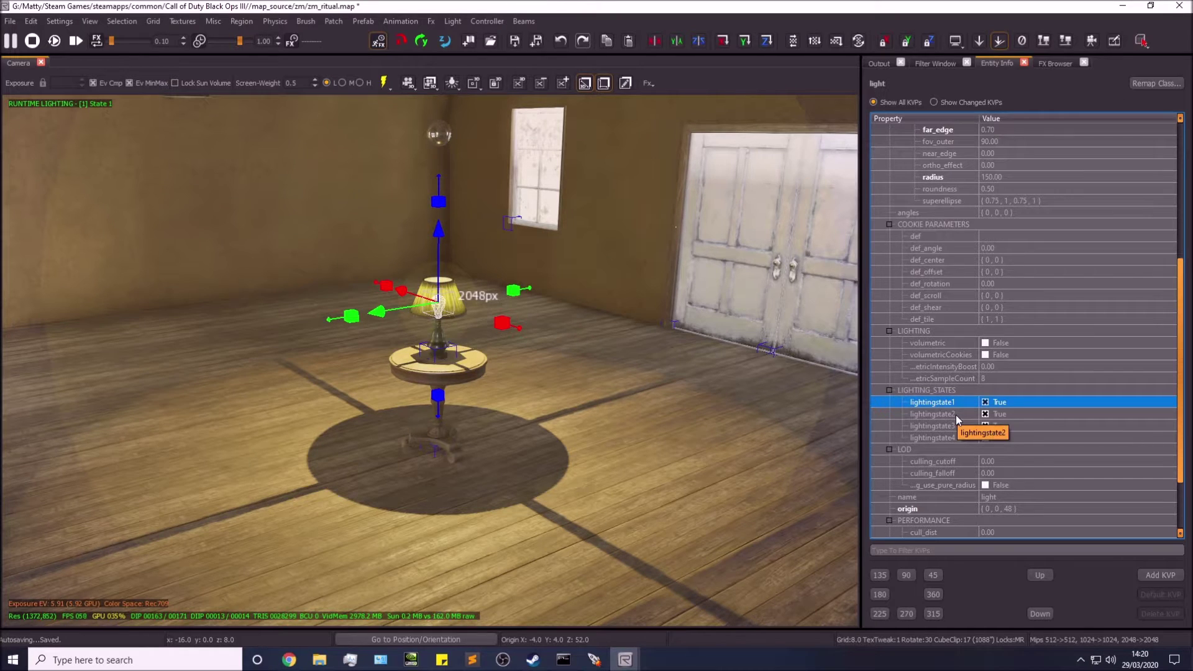
click(956, 415)
click(959, 402)
click(984, 403)
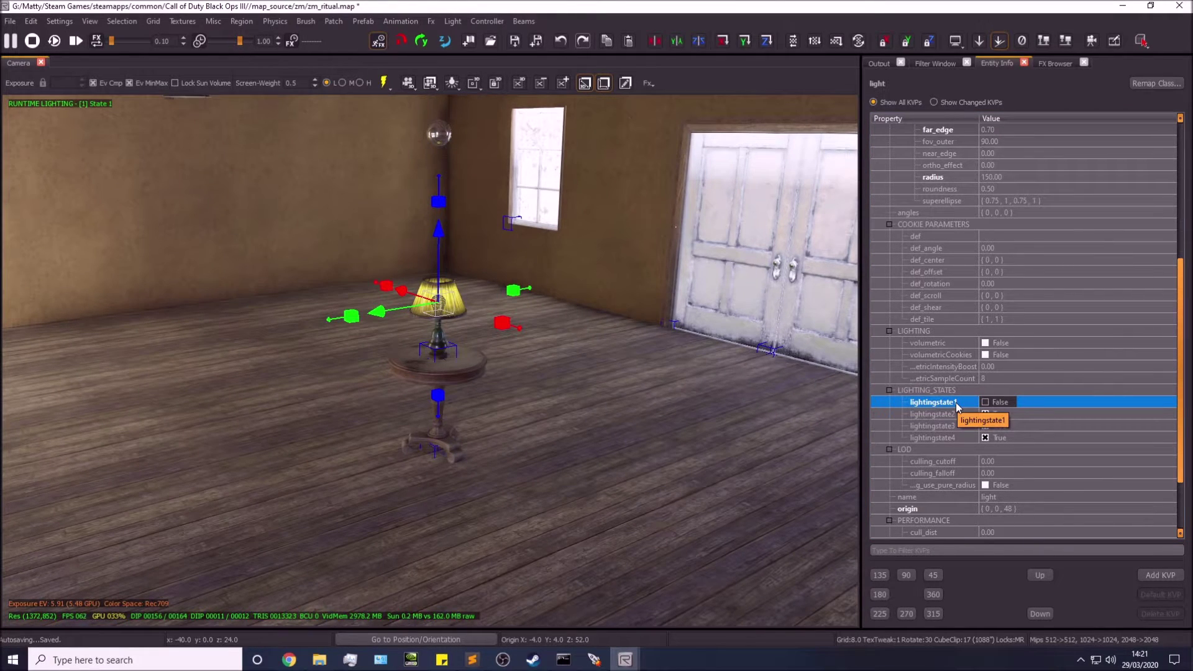
click(985, 403)
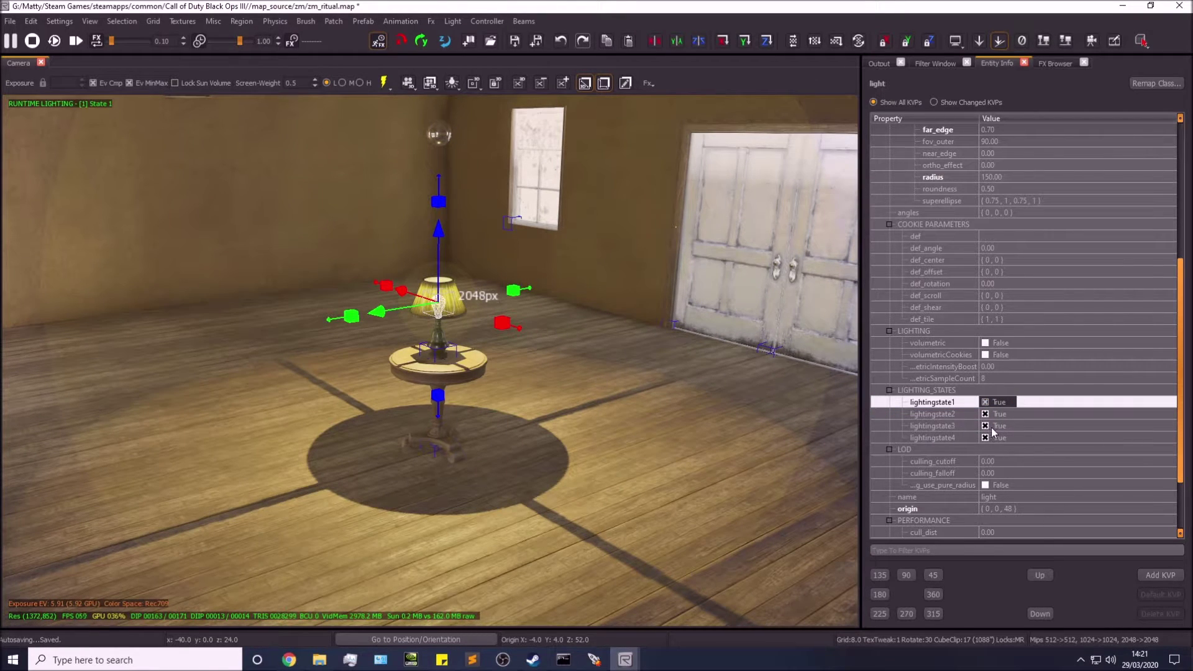
scroll(992, 423, down, 3)
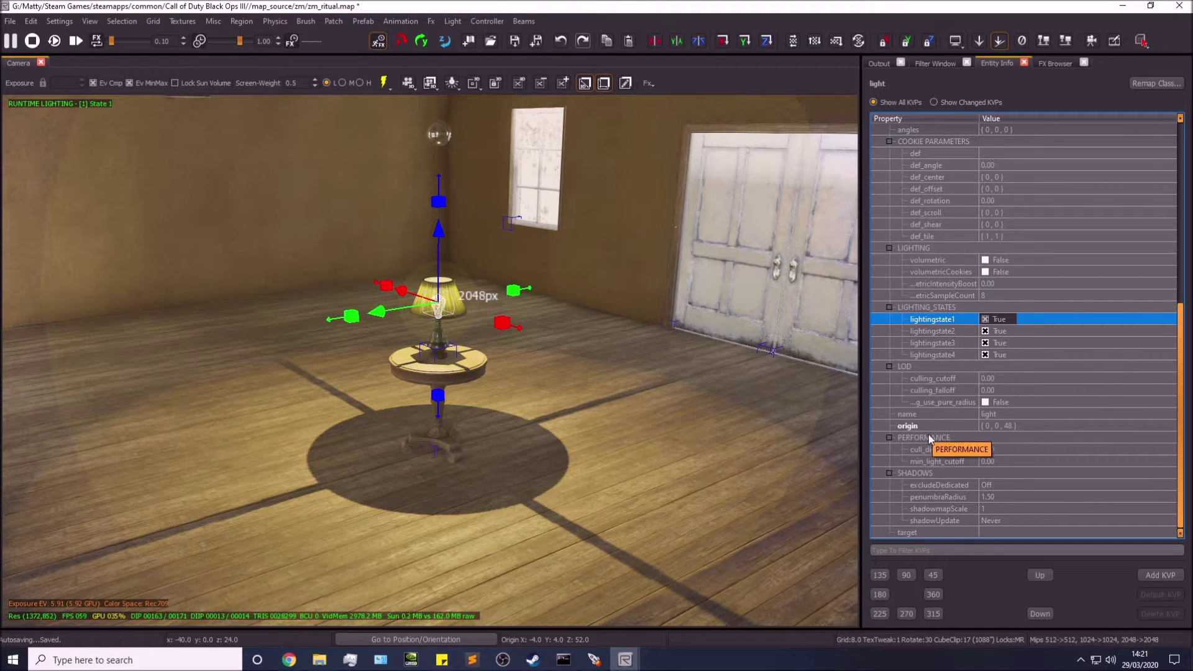
Raise penumbraRadius from 1.50 to 10.00 to soften the table's shadow.
click(946, 509)
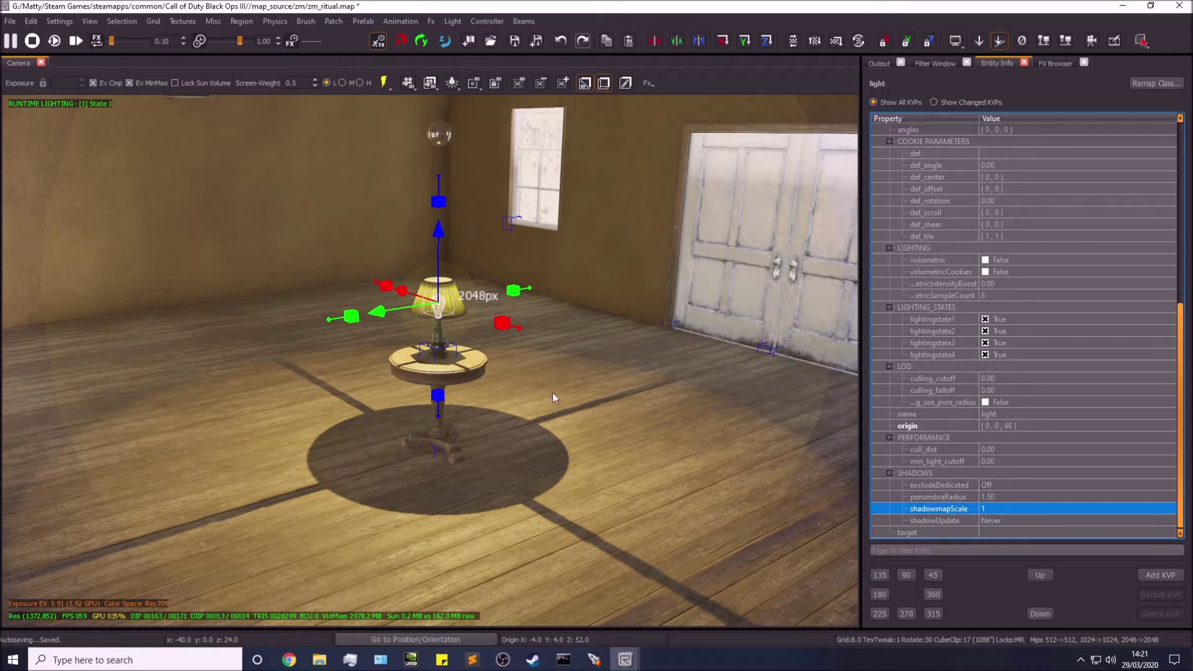
click(925, 496)
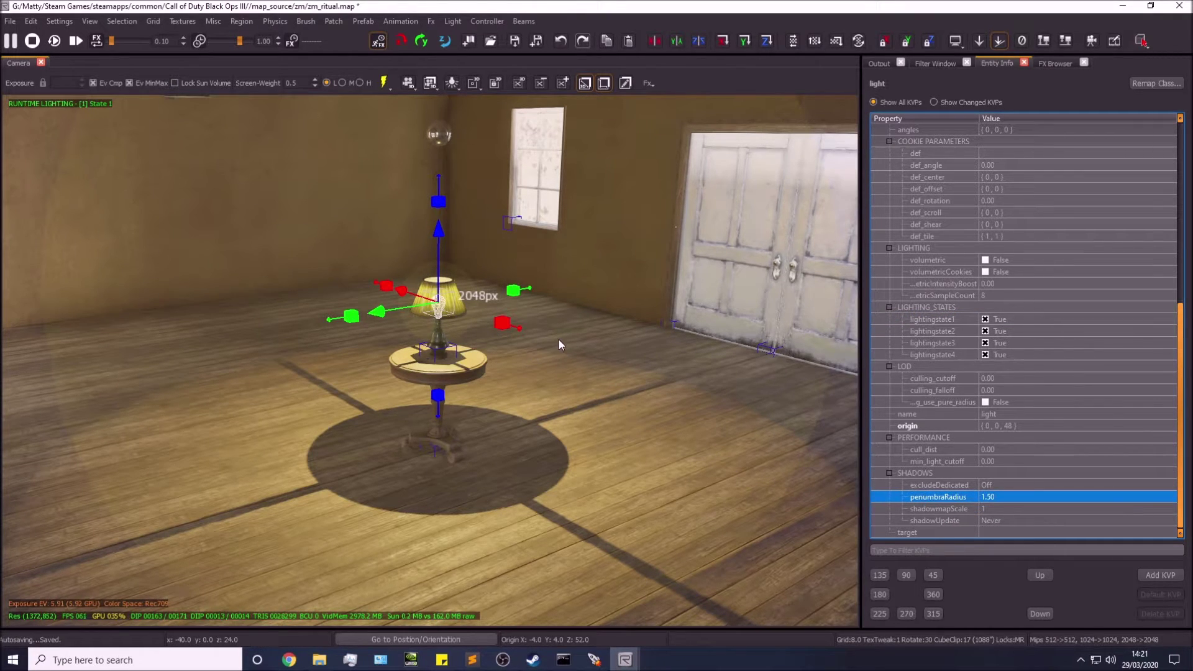
scroll(558, 339, up, 3)
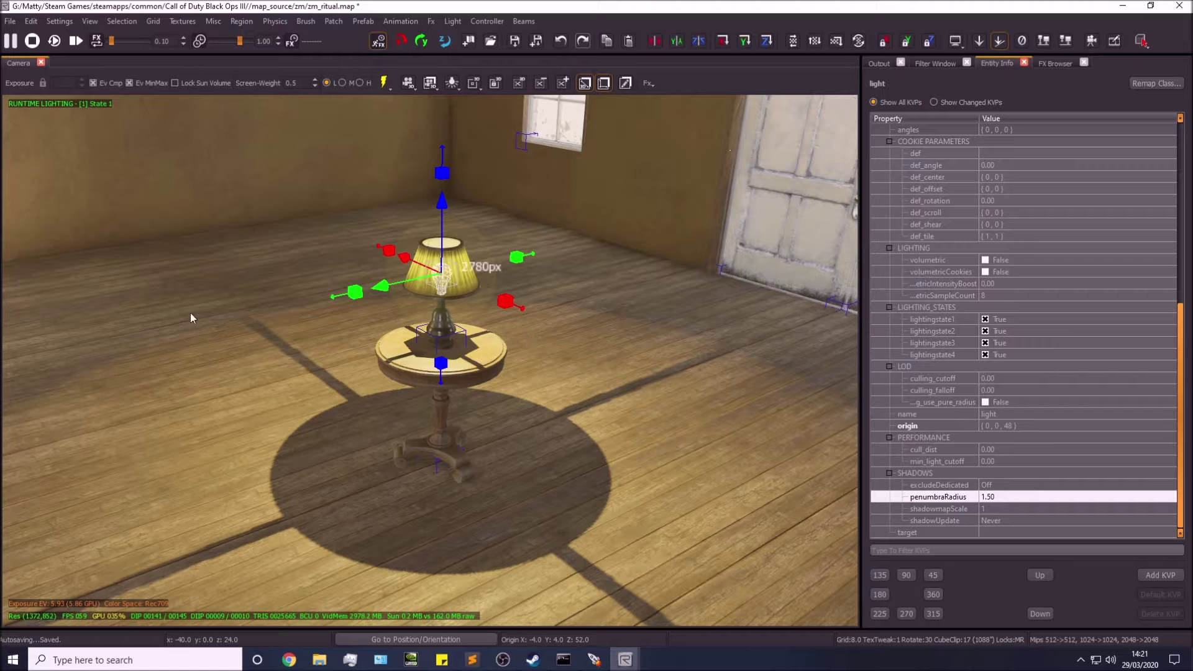
right_drag(587, 443, 639, 534)
right_drag(622, 484, 590, 447)
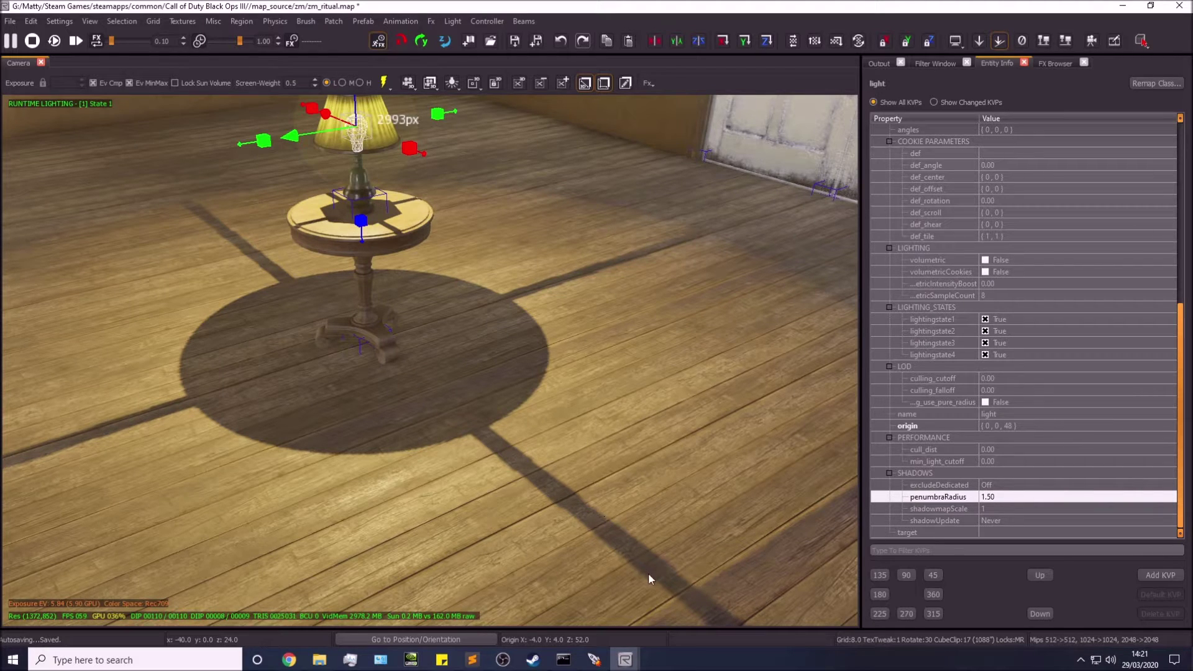
click(1022, 497)
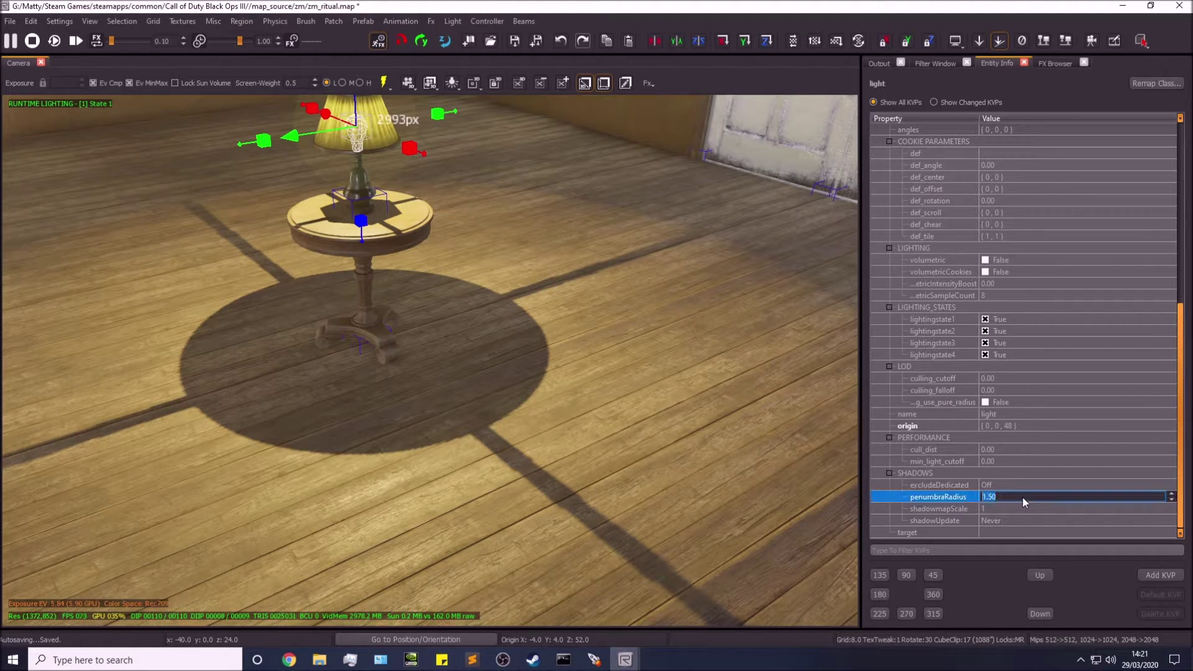
scroll(1023, 497, up, 4)
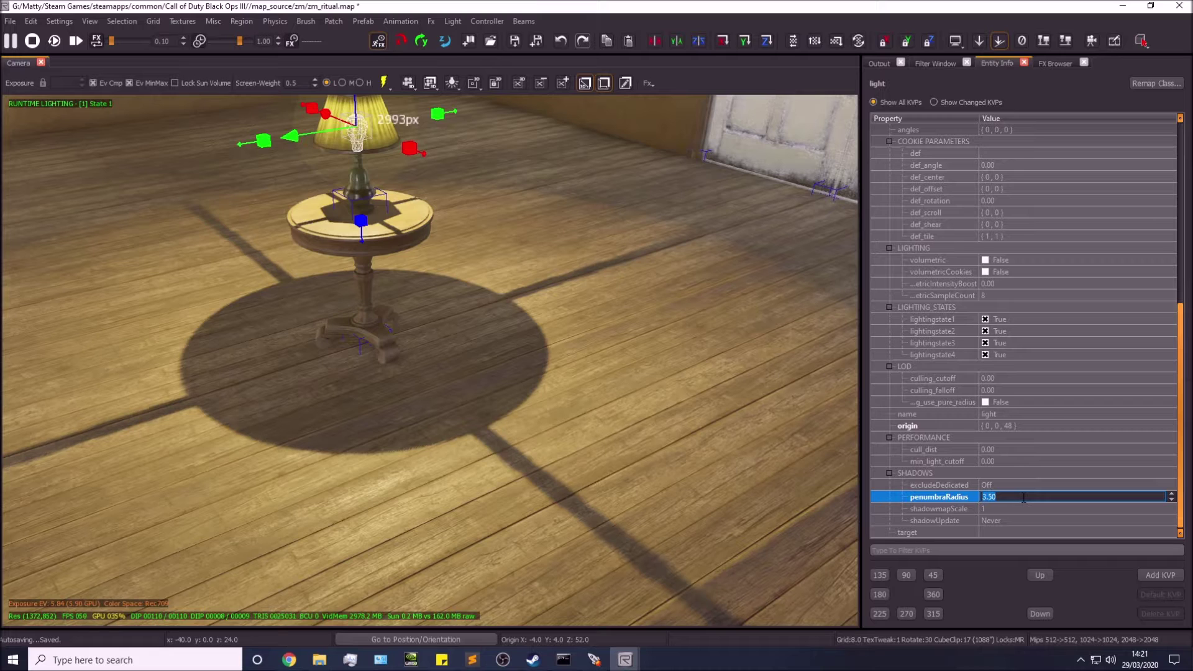
scroll(1023, 497, up, 8)
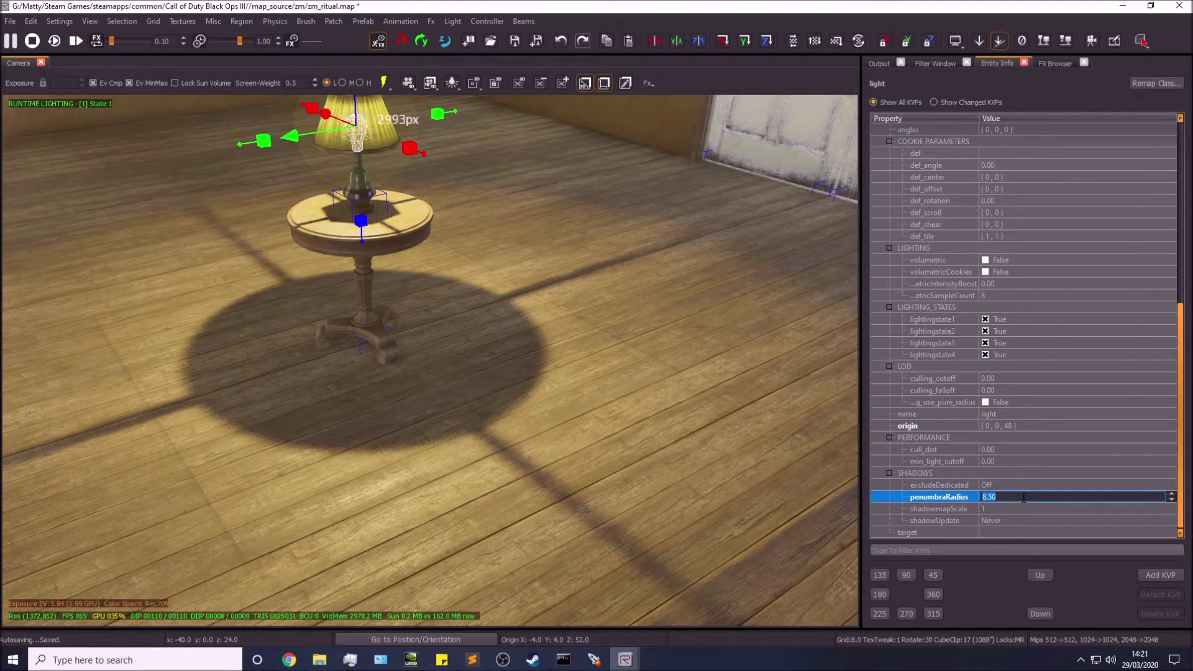
scroll(1022, 496, down, 14)
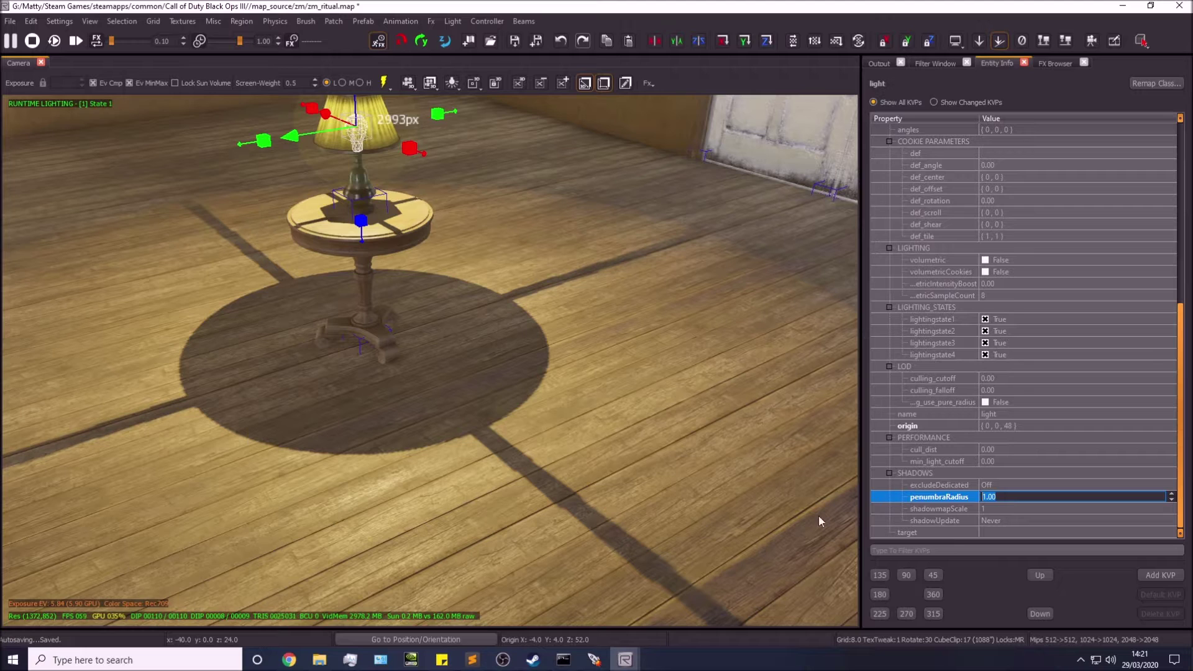
scroll(1004, 499, up, 11)
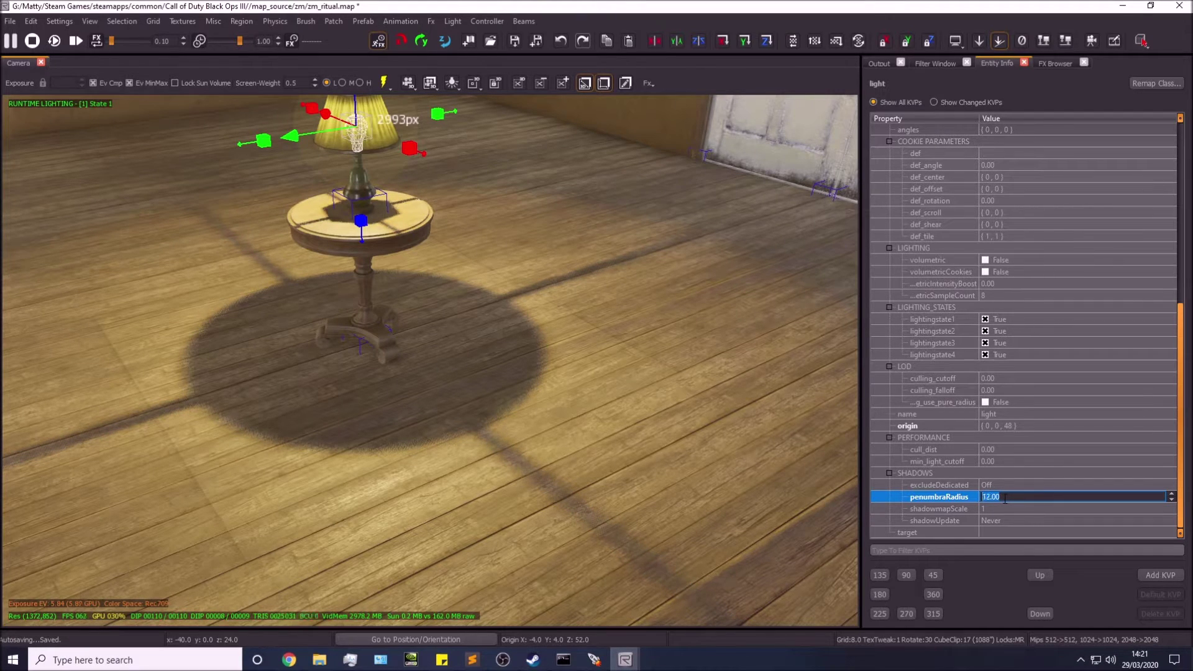
scroll(1004, 498, down, 2)
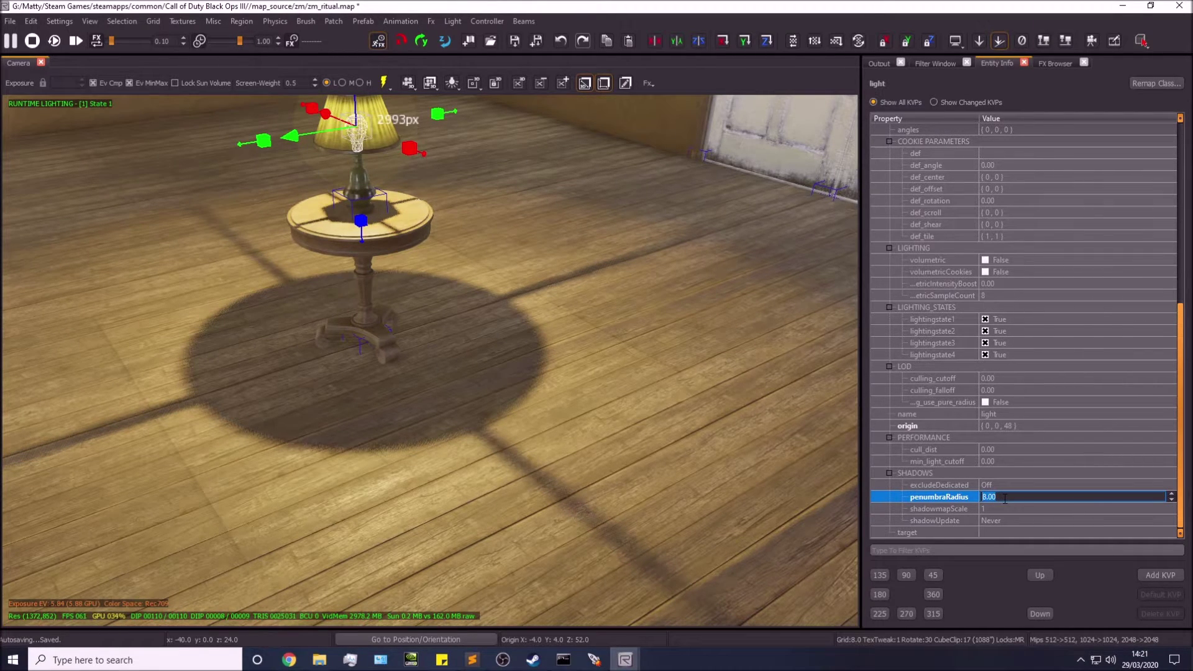
Deselect the lamp light and turn the view toward the wall-mounted lamp.
right_drag(657, 475, 627, 348)
key(Escape)
right_drag(362, 329, 405, 280)
right_drag(506, 452, 520, 460)
right_drag(522, 461, 497, 522)
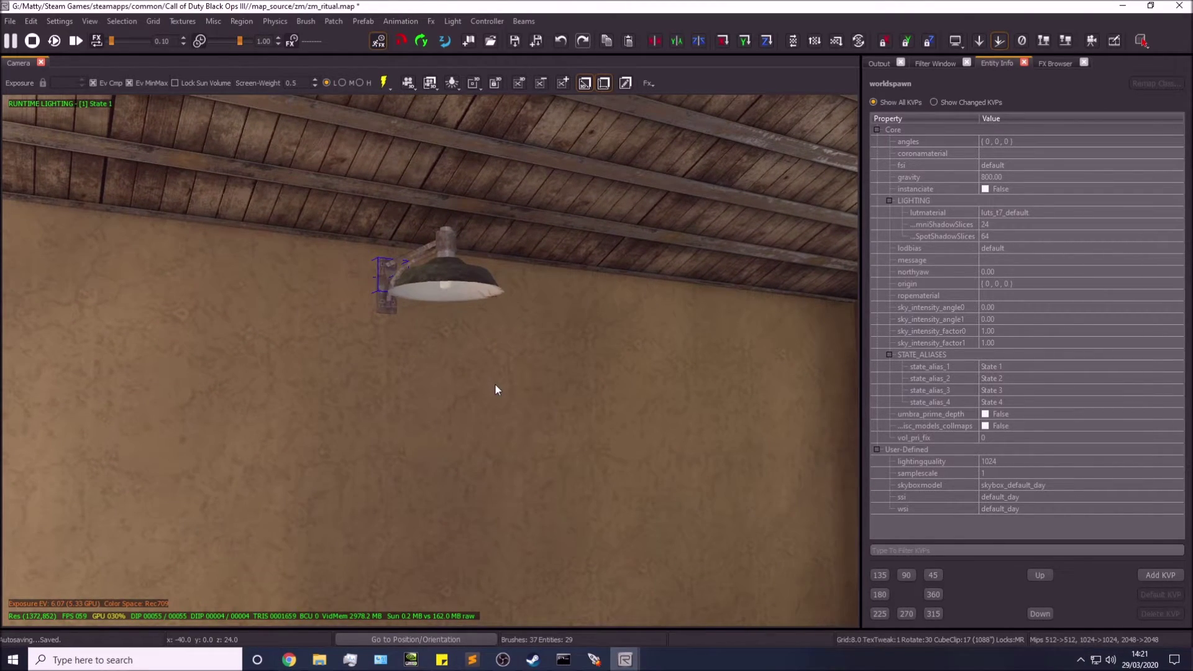
Fly the camera up level with the wall lamp near the ceiling.
click(503, 659)
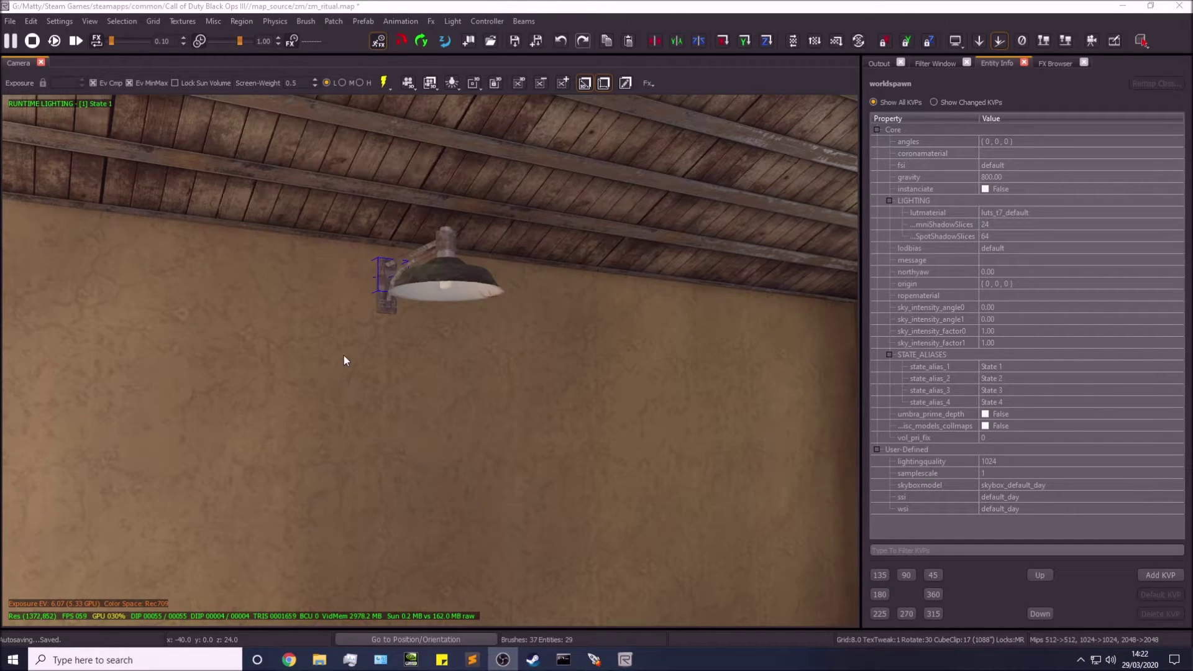
mouse_move(549, 299)
right_down()
mouse_move(551, 366)
mouse_move(546, 306)
right_up()
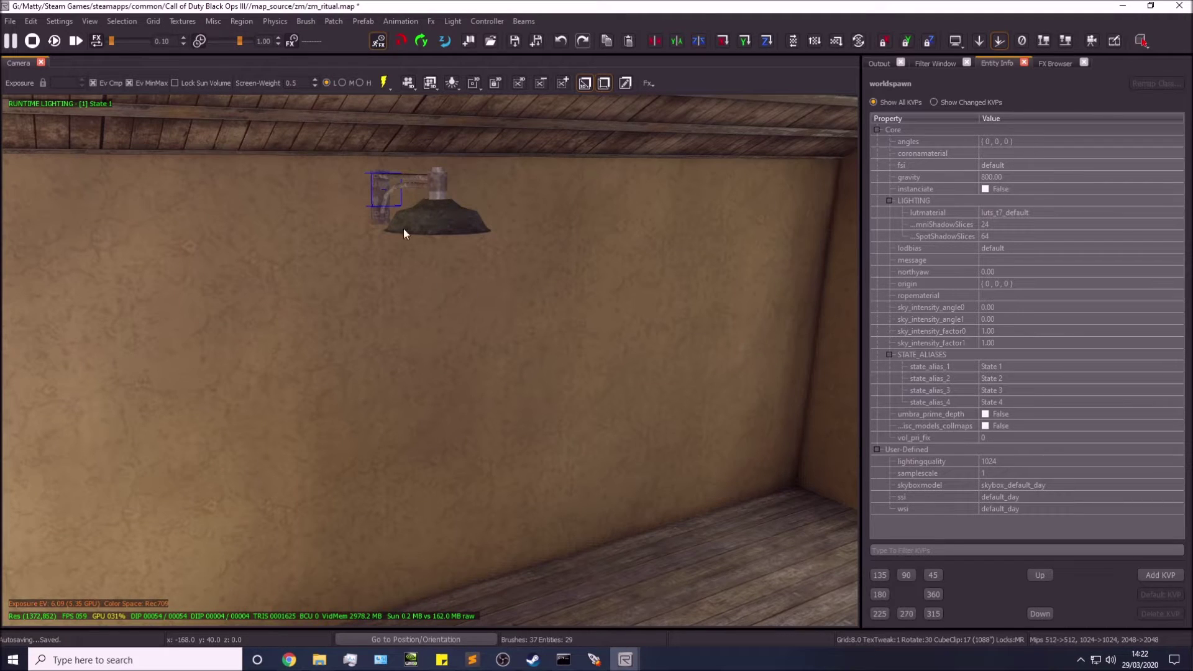
right_click(419, 300)
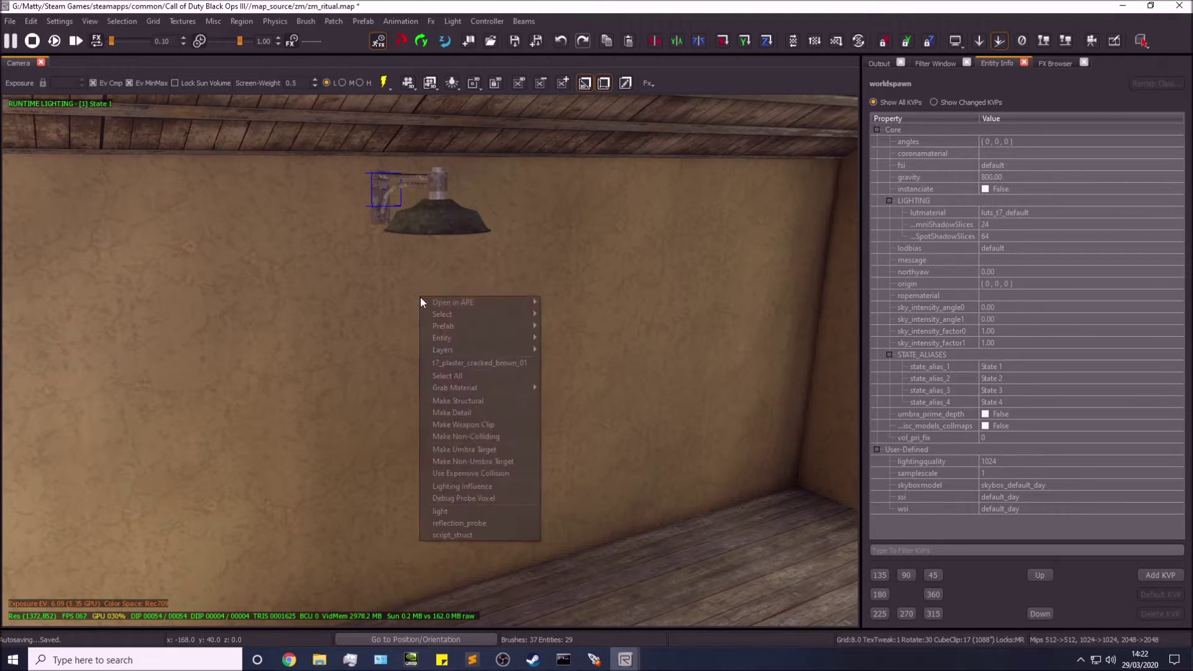
Add a light at the wall and centre it on the lamp in the top view.
click(458, 512)
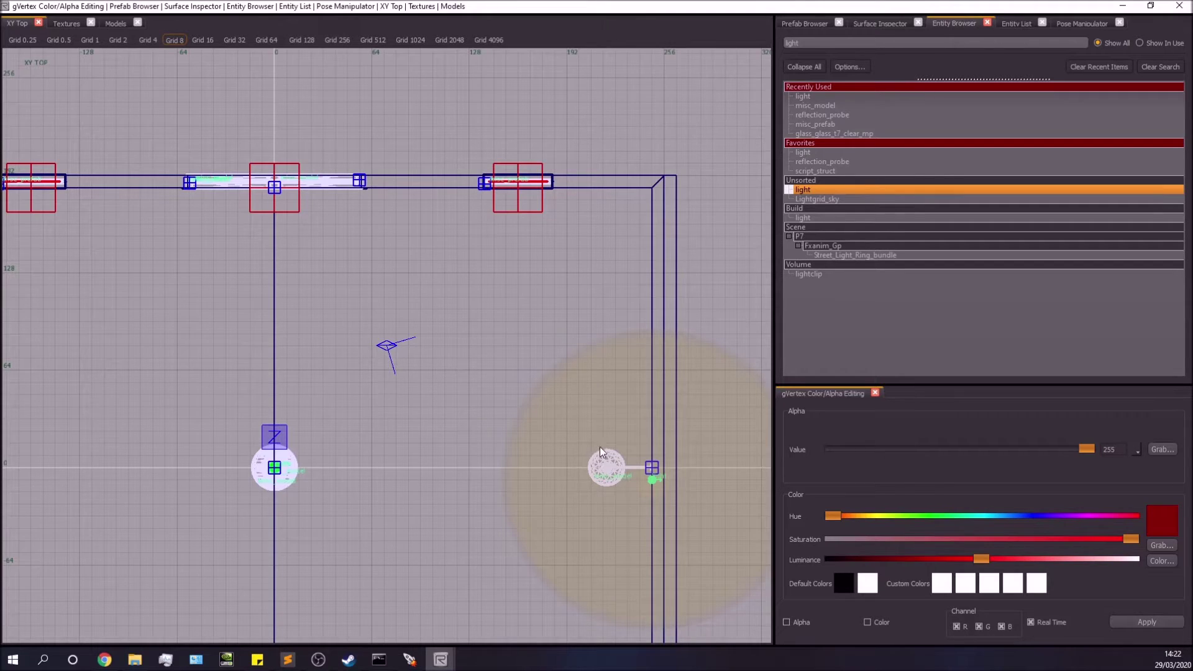
right_drag(600, 447, 590, 379)
drag(638, 443, 594, 433)
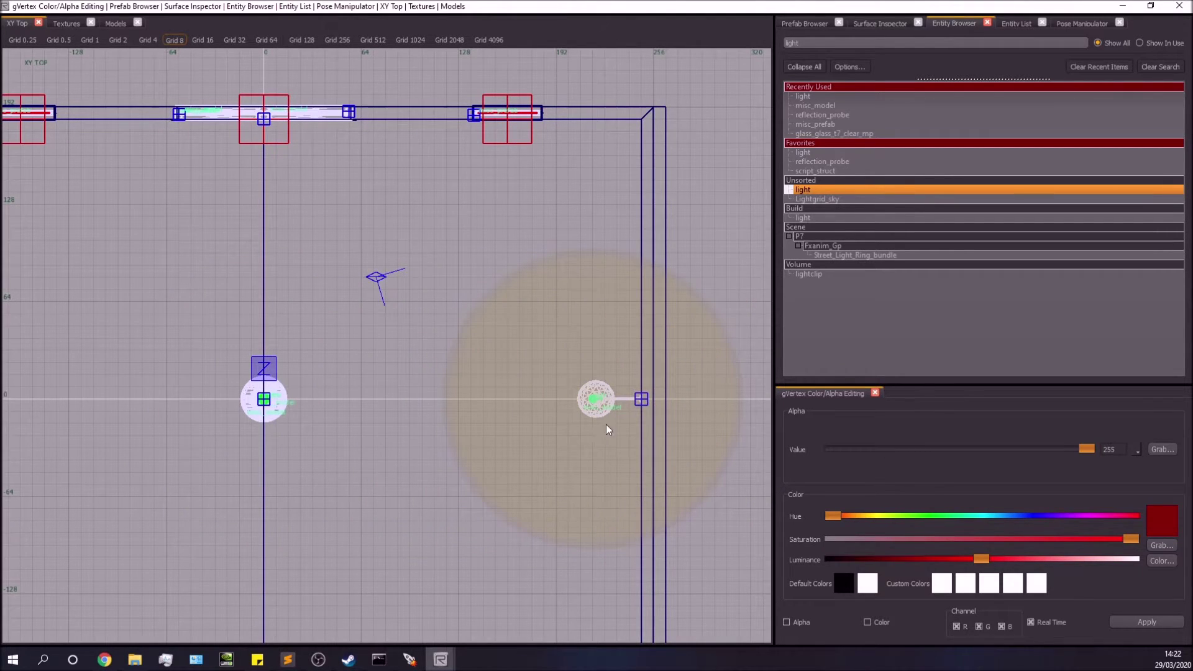
scroll(603, 416, up, 4)
key(1)
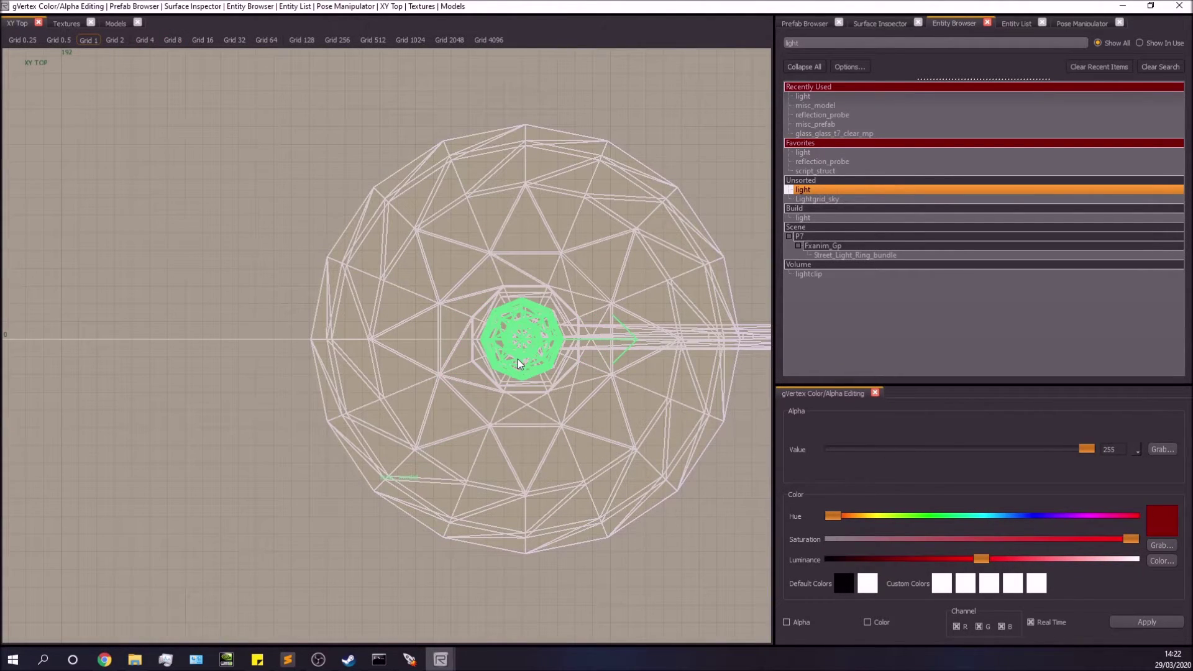
scroll(517, 359, down, 6)
key(4)
Raise the light into the lamp shade in the XZ Front view.
key(ctrl+Tab)
drag(414, 345, 413, 278)
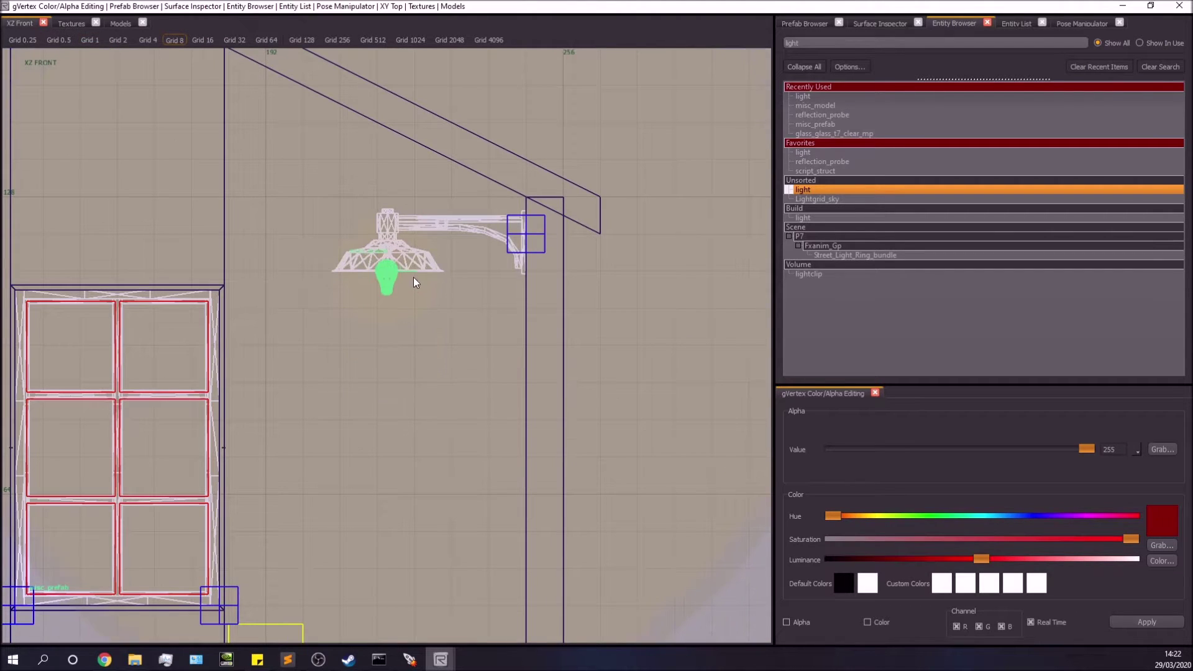
scroll(415, 282, up, 3)
key(2)
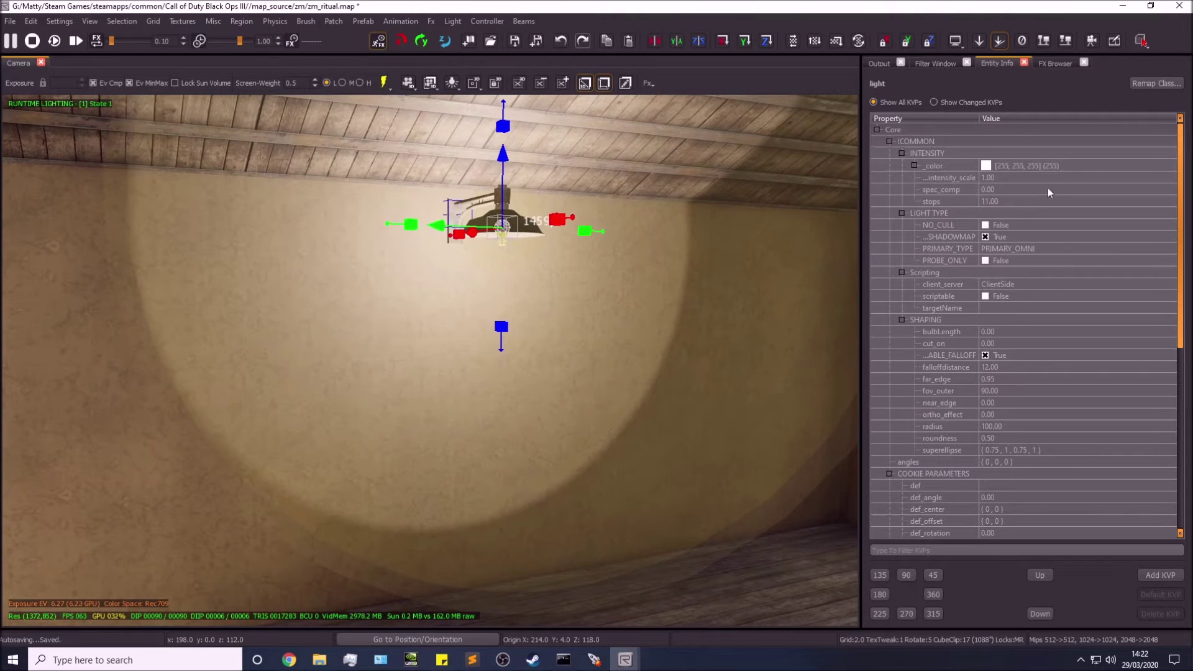
Set the light's _color to the saved yellow swatch (255, 214, 102).
click(1075, 169)
click(1170, 165)
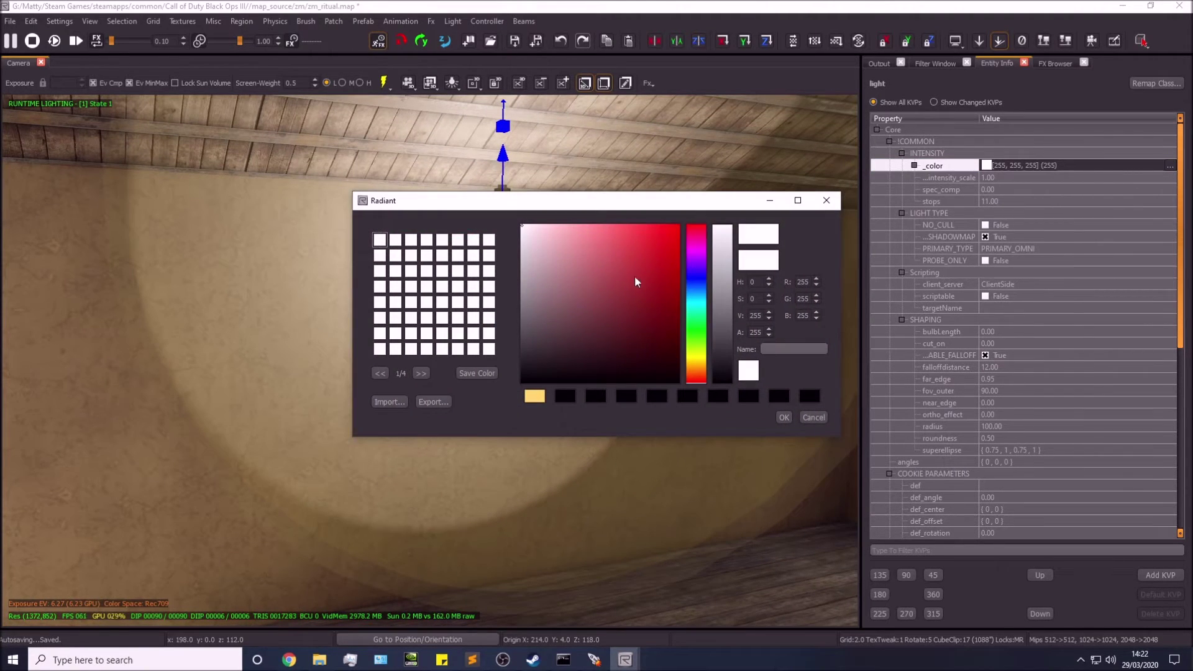
click(533, 395)
click(785, 417)
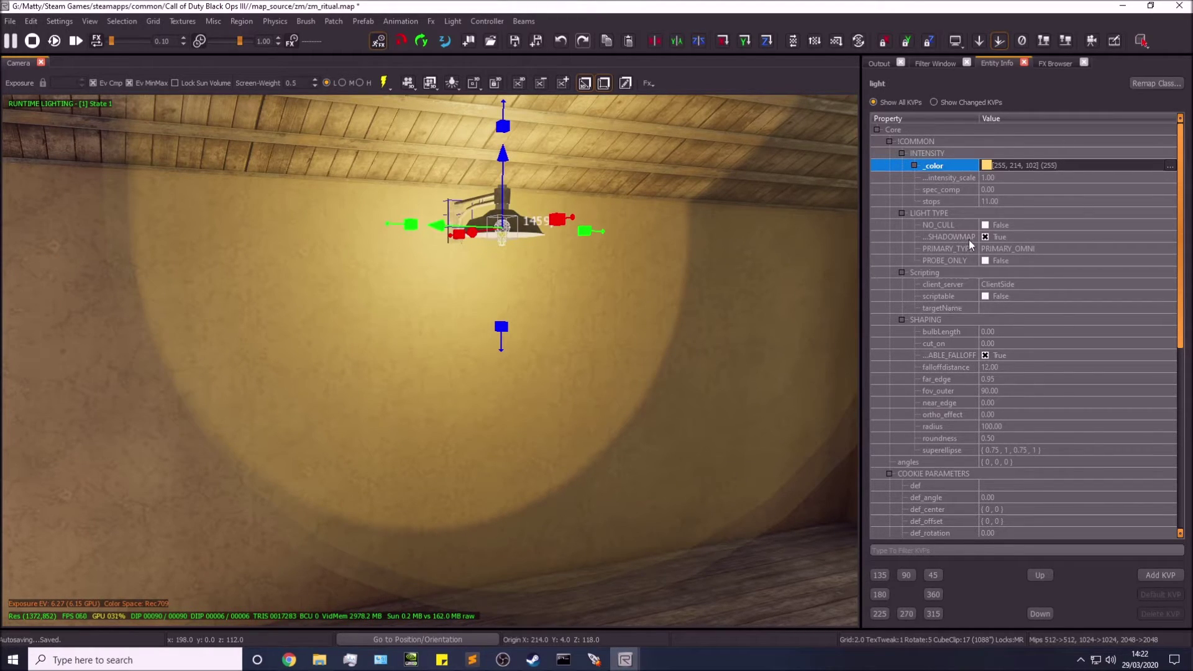
Change the light's PRIMARY_TYPE to PRIMARY_SPOT.
click(1012, 250)
click(1015, 250)
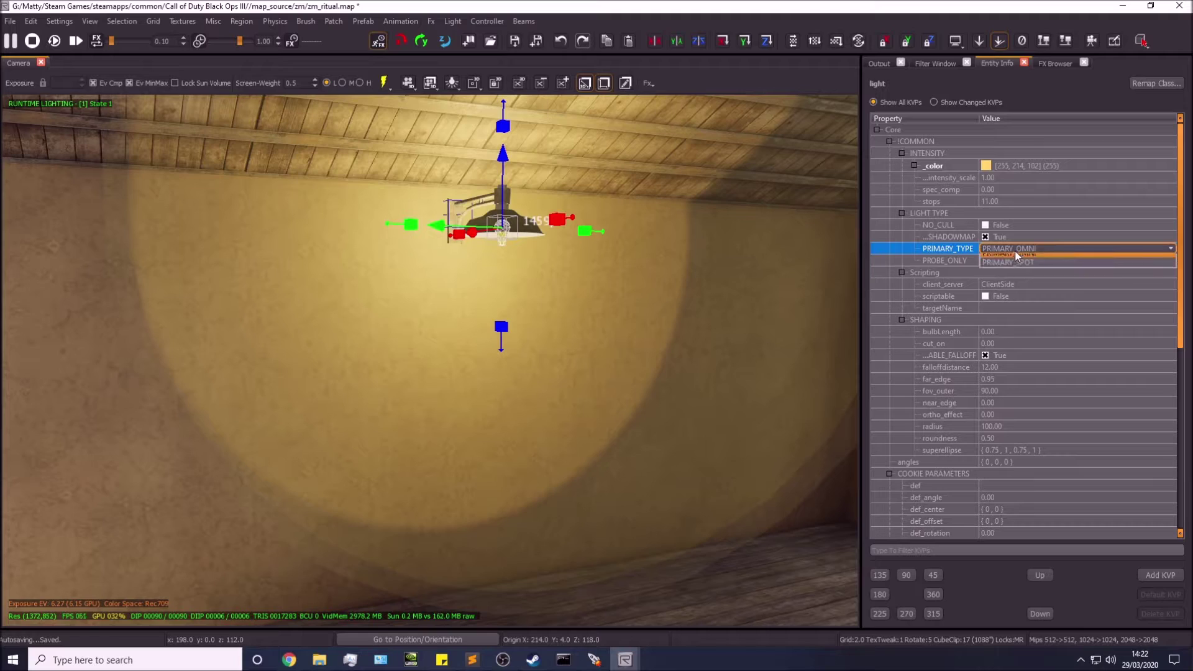
click(1014, 268)
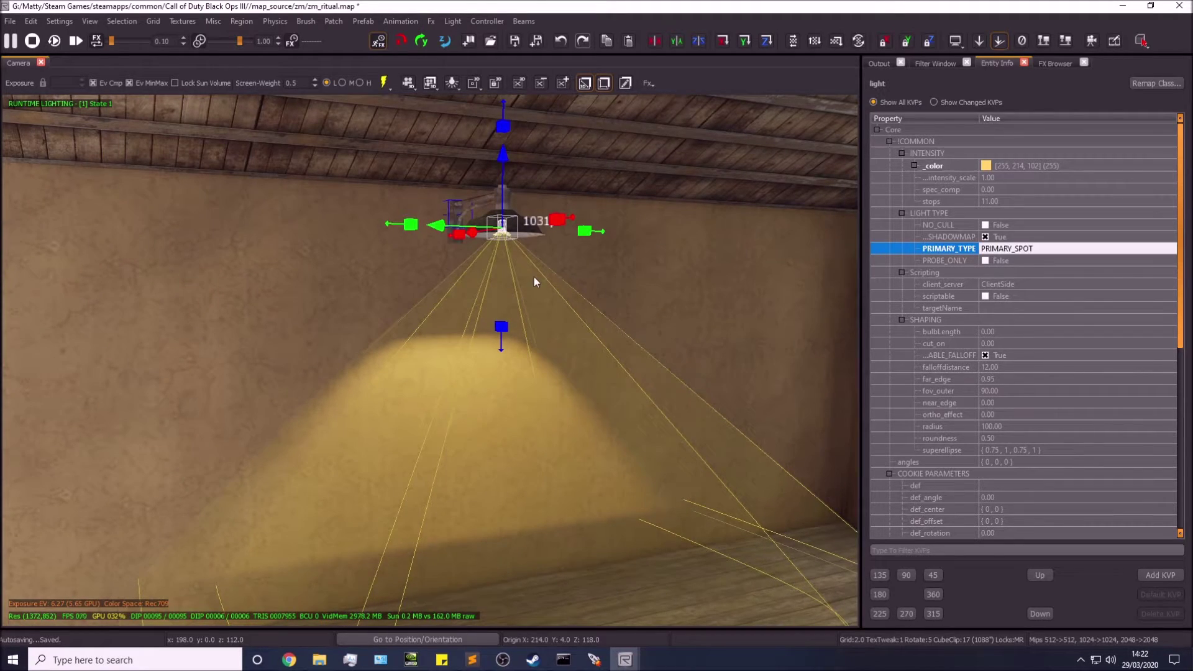
Inspect the downward spotlight cone under the wall lamp and recheck the PRIMARY_SPOT type.
scroll(534, 277, up, 2)
key(s)
right_drag(534, 277, 559, 338)
scroll(1041, 423, down, 9)
scroll(1029, 420, up, 9)
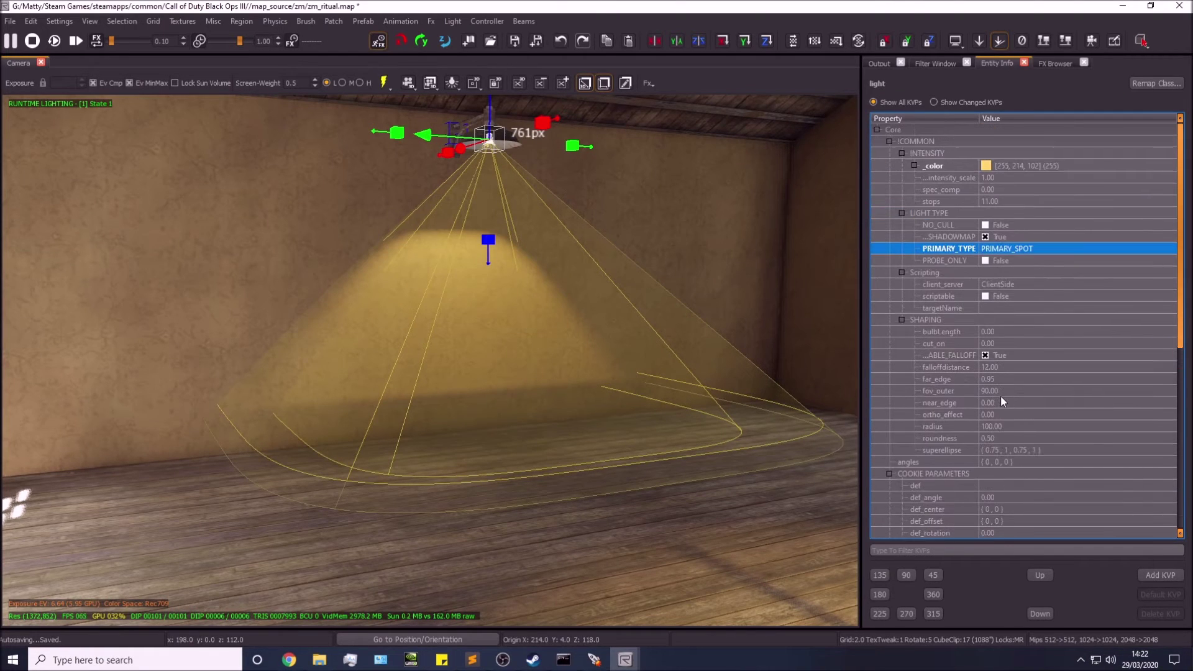
right_drag(733, 298, 761, 199)
key(w)
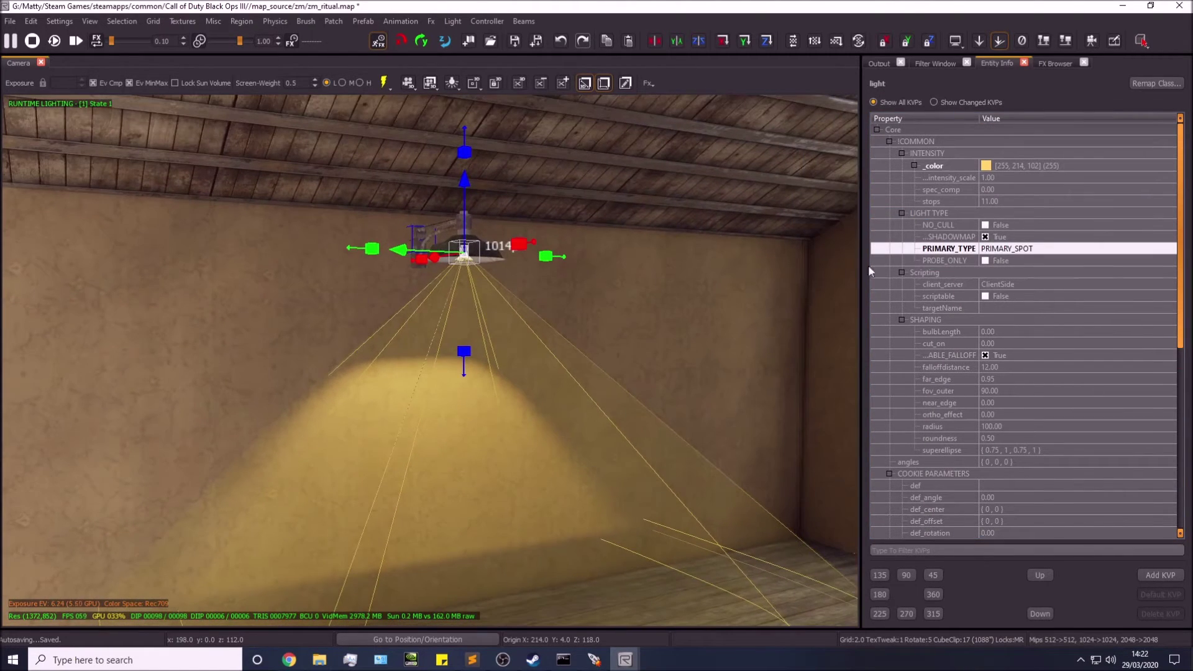
click(977, 251)
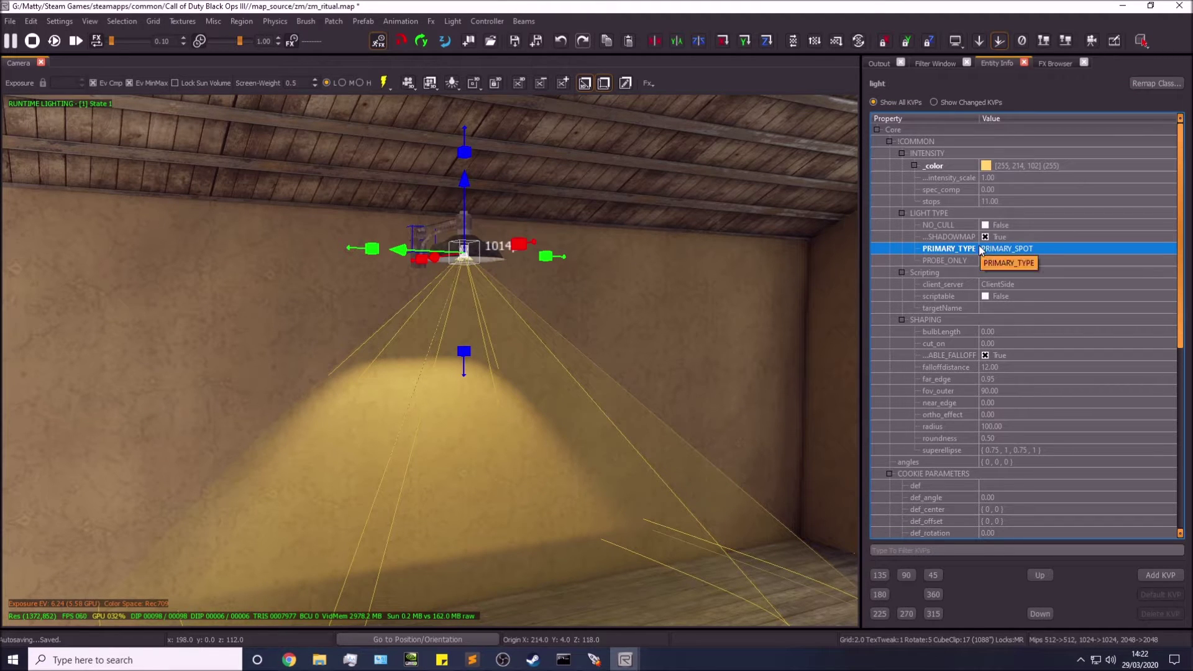
scroll(482, 303, up, 4)
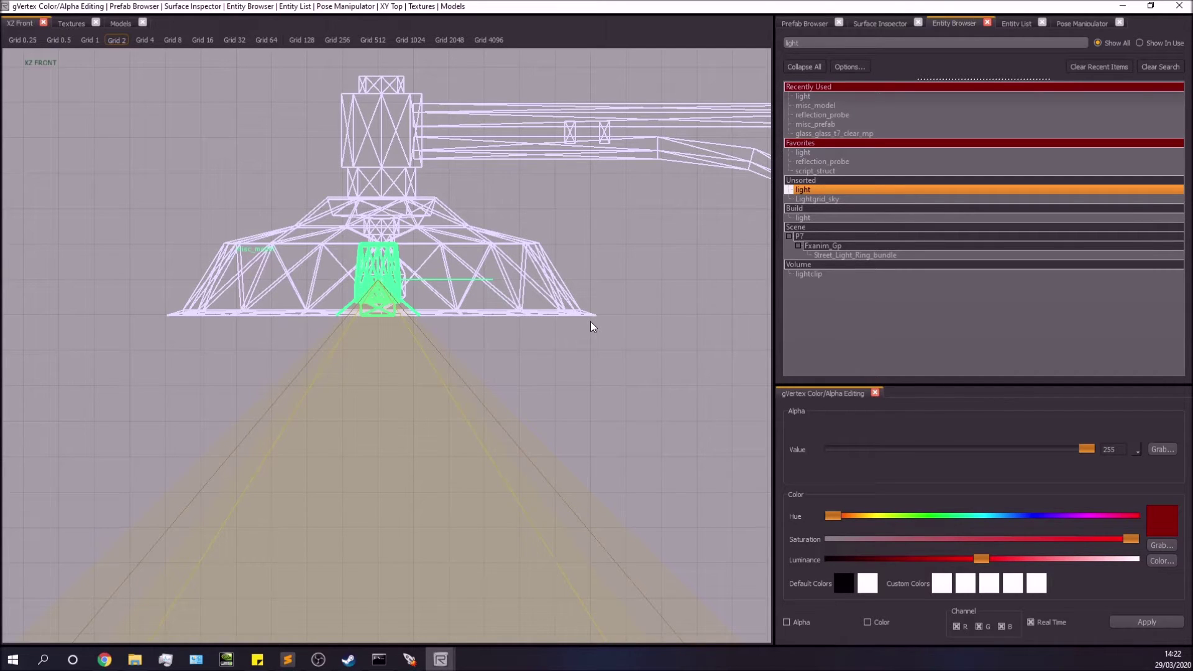
Drag the yellow spotlight up to Z 128 at the top of the lamp shade.
drag(469, 426, 472, 259)
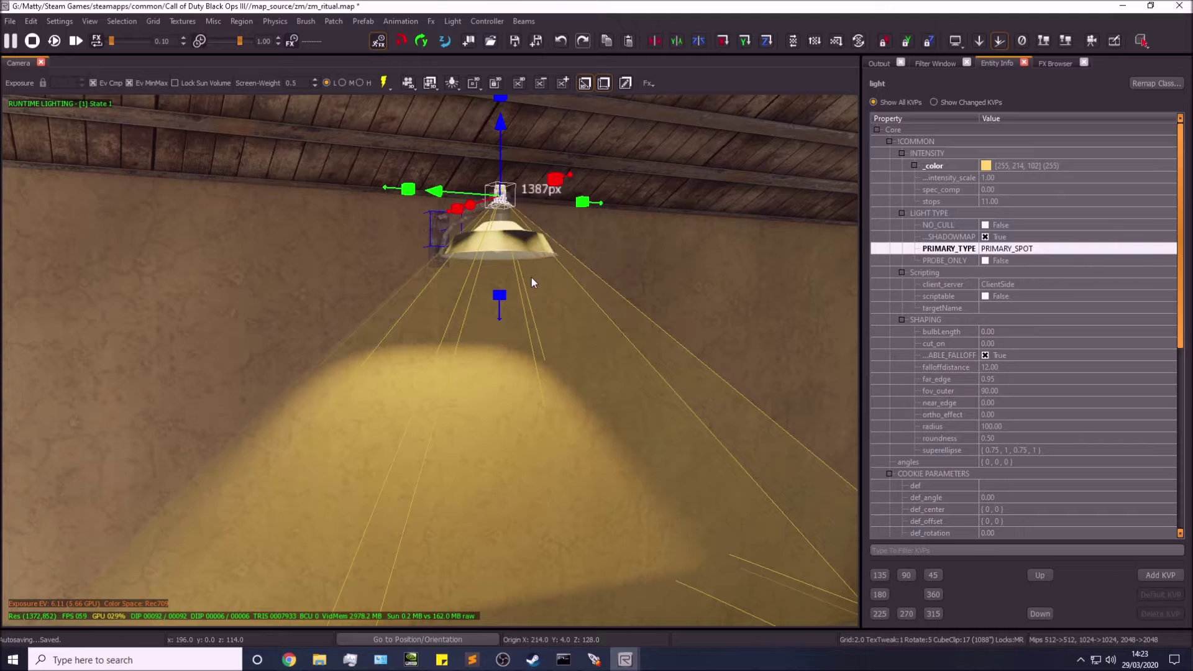
right_drag(531, 277, 516, 310)
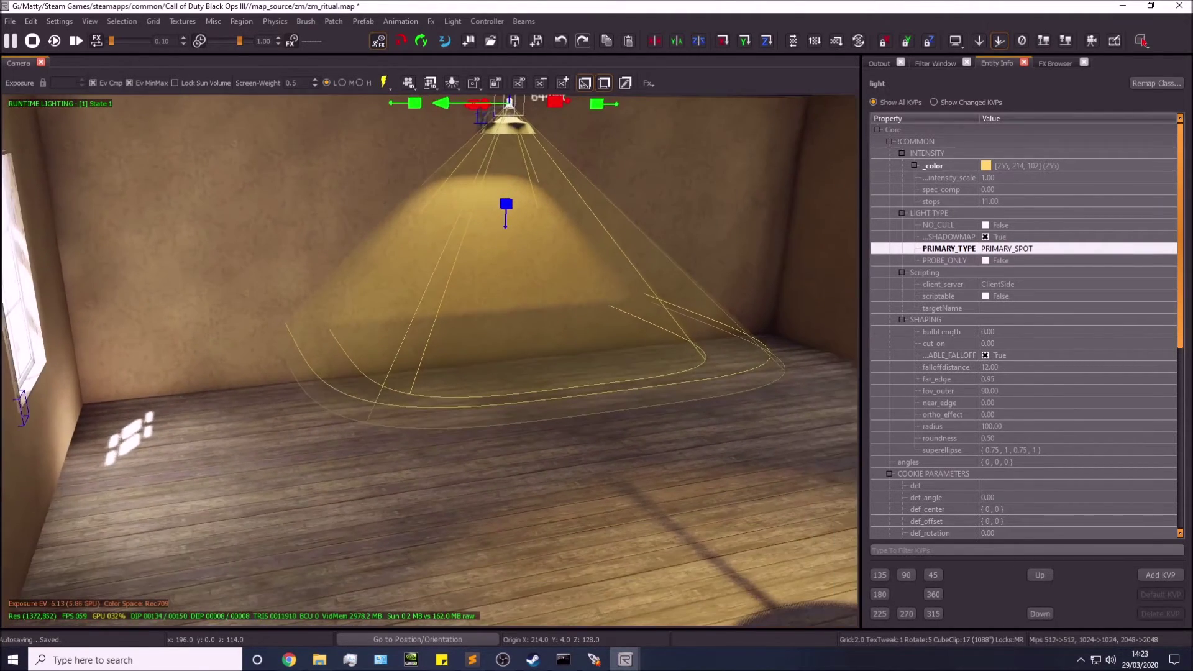